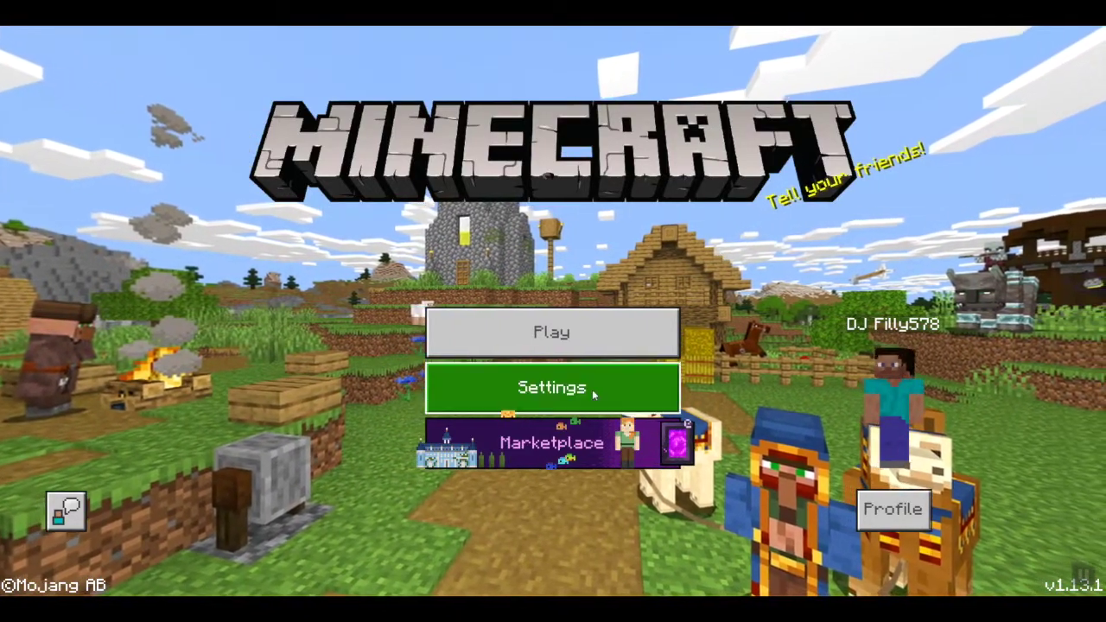
Open the world from the main menu and walk around the bedrock cage that holds the chicken
{"action": "left_click", "coordinate": [592, 333]}
{"action": "left_click", "coordinate": [616, 313]}
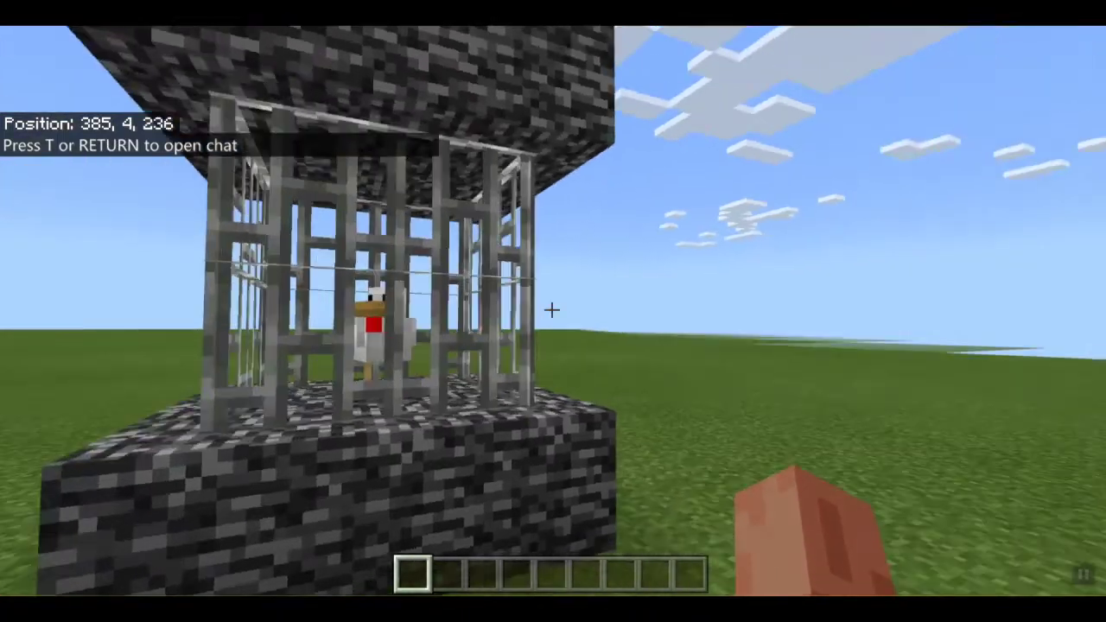
{"action": "key", "text": "a"}
{"action": "key", "text": "s"}
{"action": "key", "text": "d"}
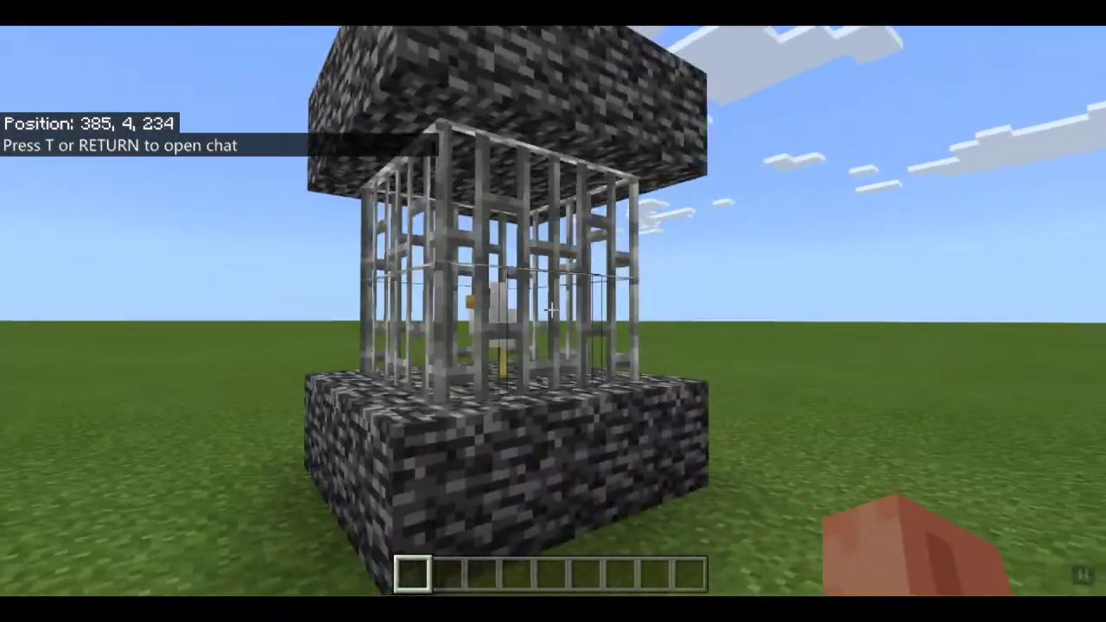
{"action": "key", "text": "d"}
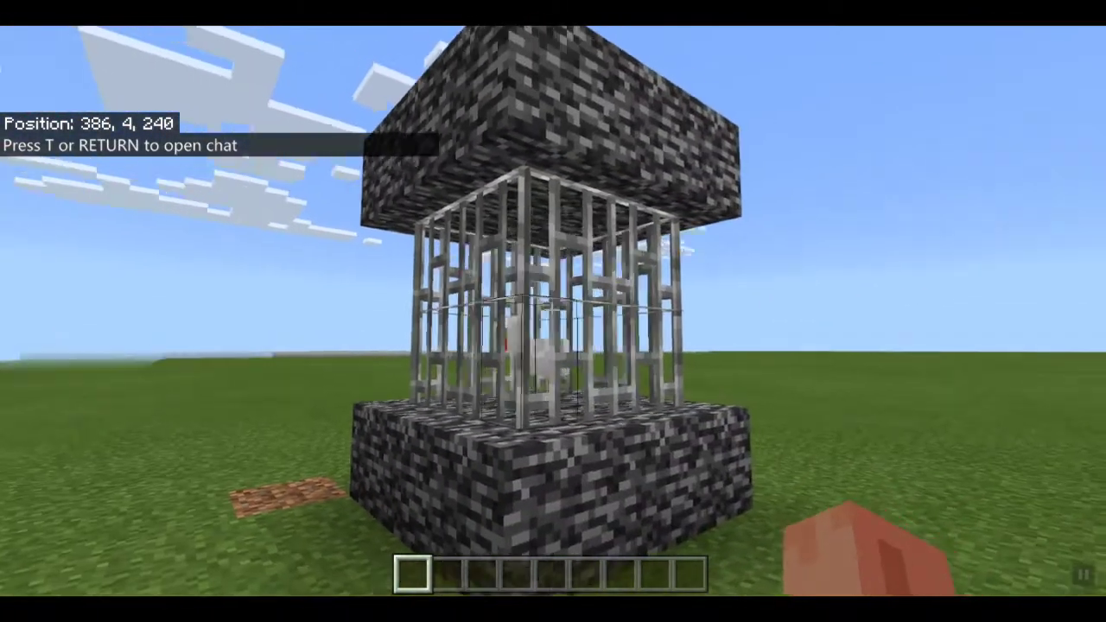
{"action": "key", "text": "d"}
{"action": "key", "text": "w"}
{"action": "key", "text": "d"}
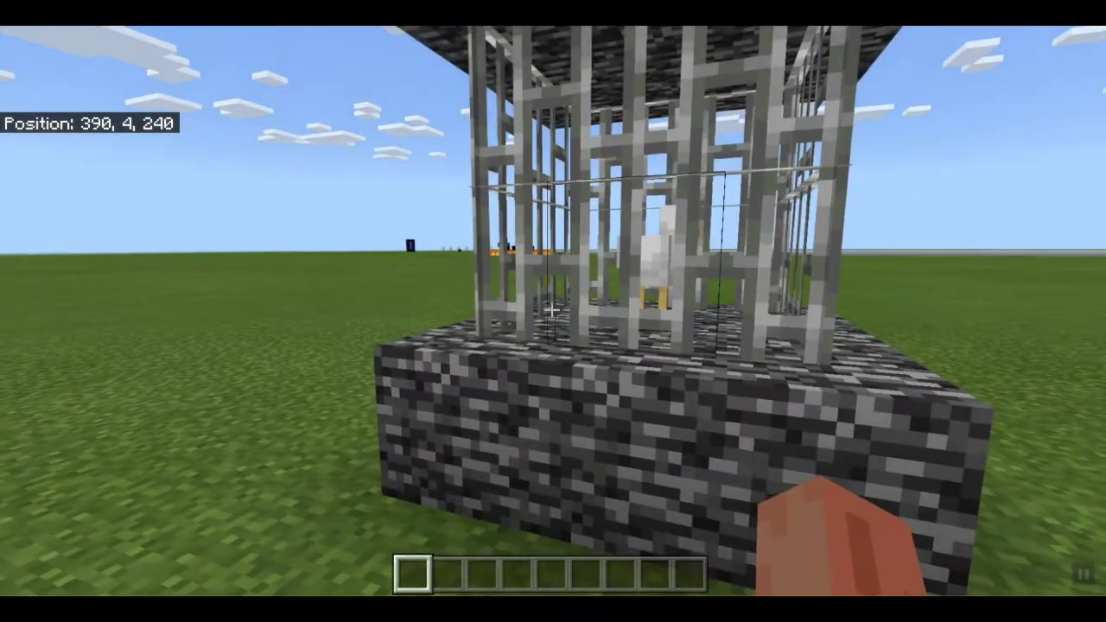
Run the command /give @s structure_block to get a structure block
{"action": "key", "text": "t"}
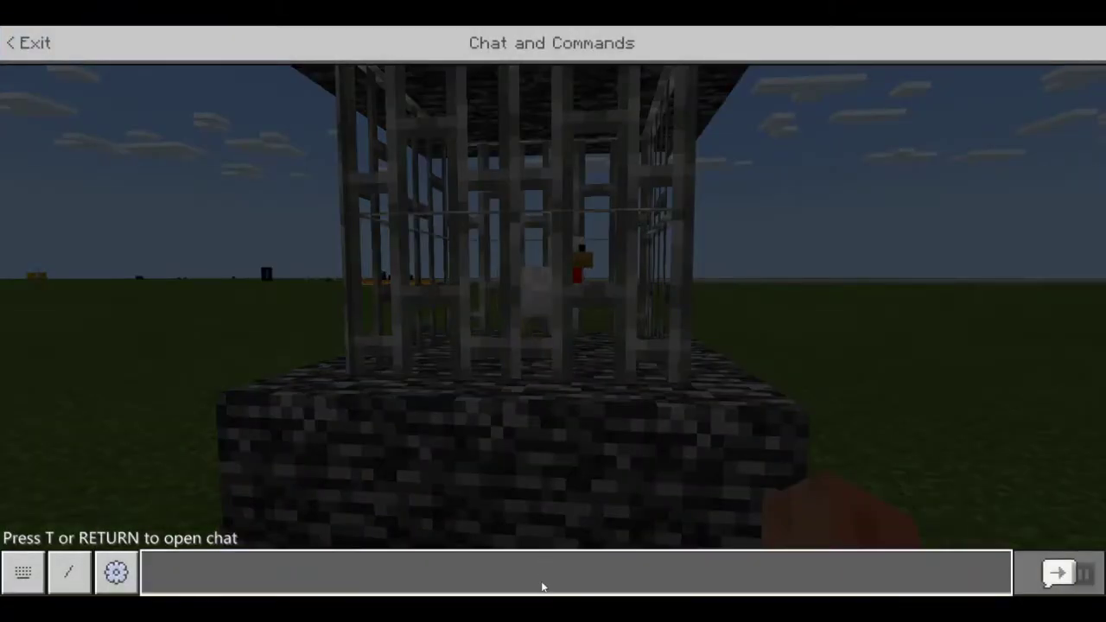
{"action": "left_click", "coordinate": [544, 586]}
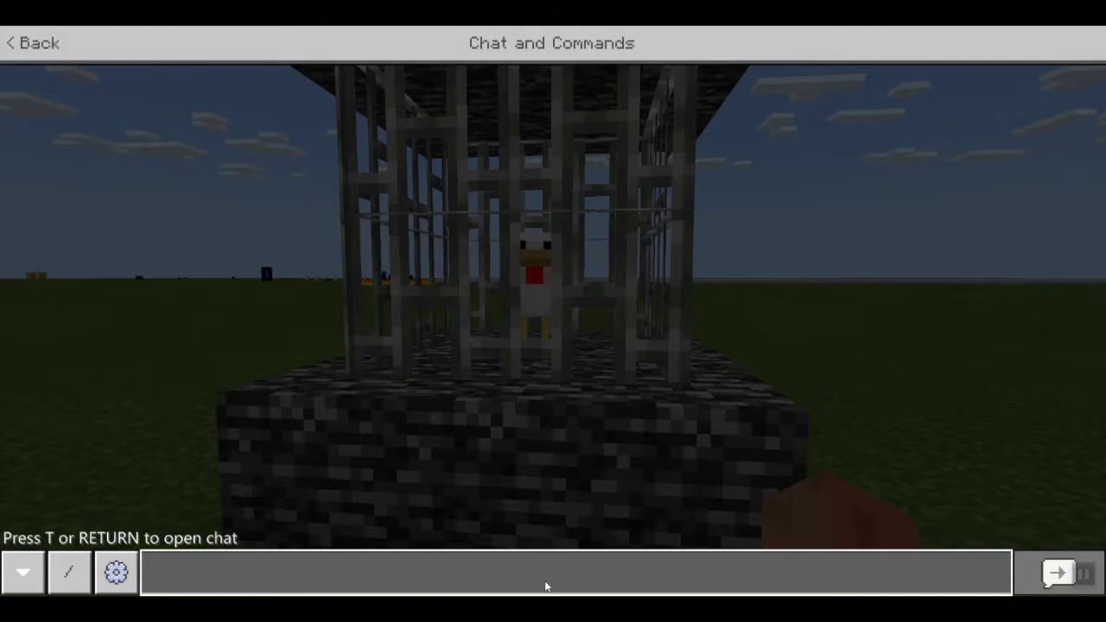
{"action": "type", "text": "/?"}
{"action": "key", "text": "Return"}
{"action": "type", "text": "/"}
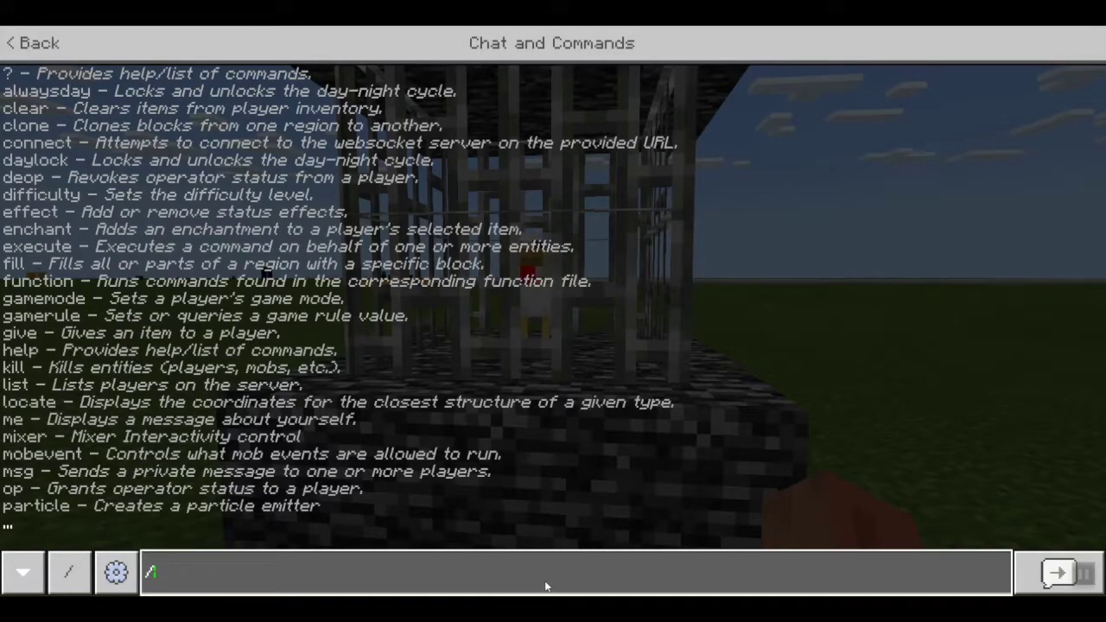
{"action": "type", "text": "give "}
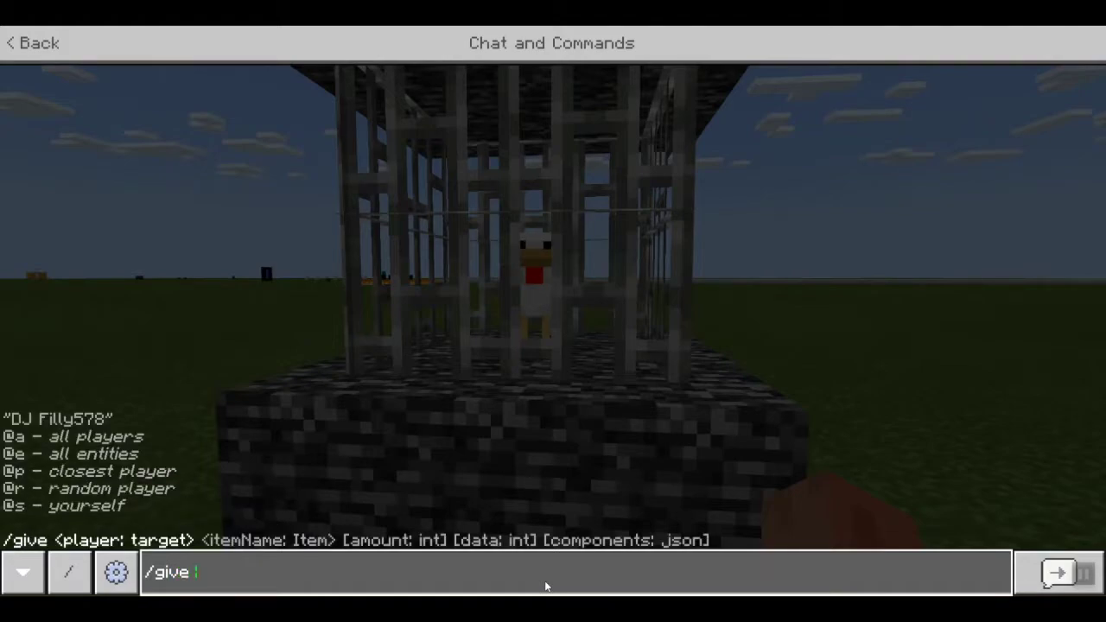
{"action": "type", "text": "@s s"}
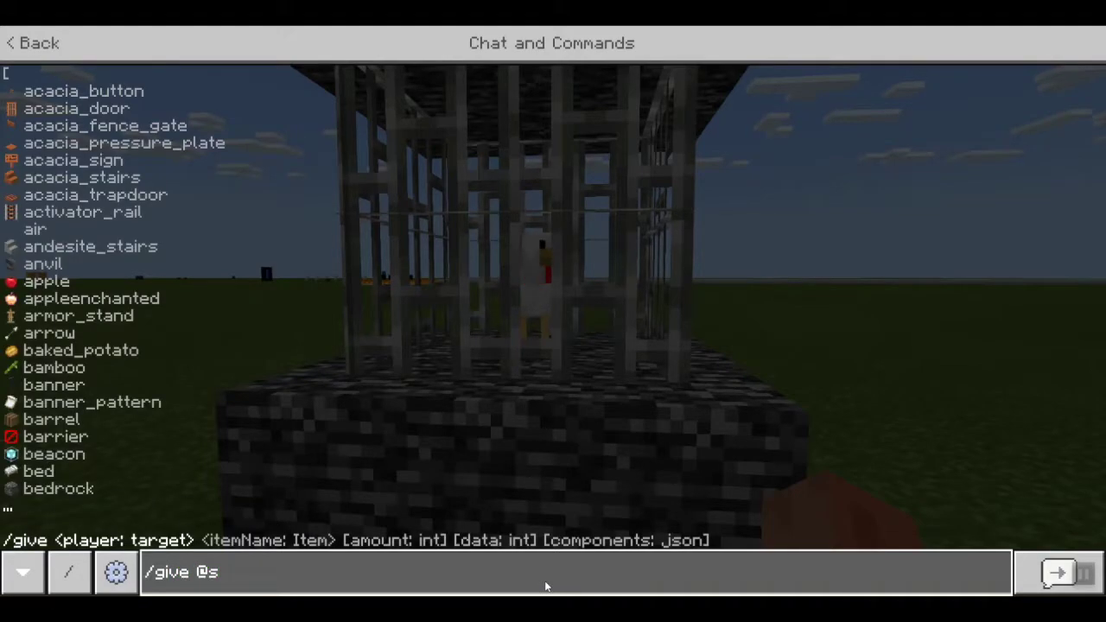
{"action": "type", "text": " structur"}
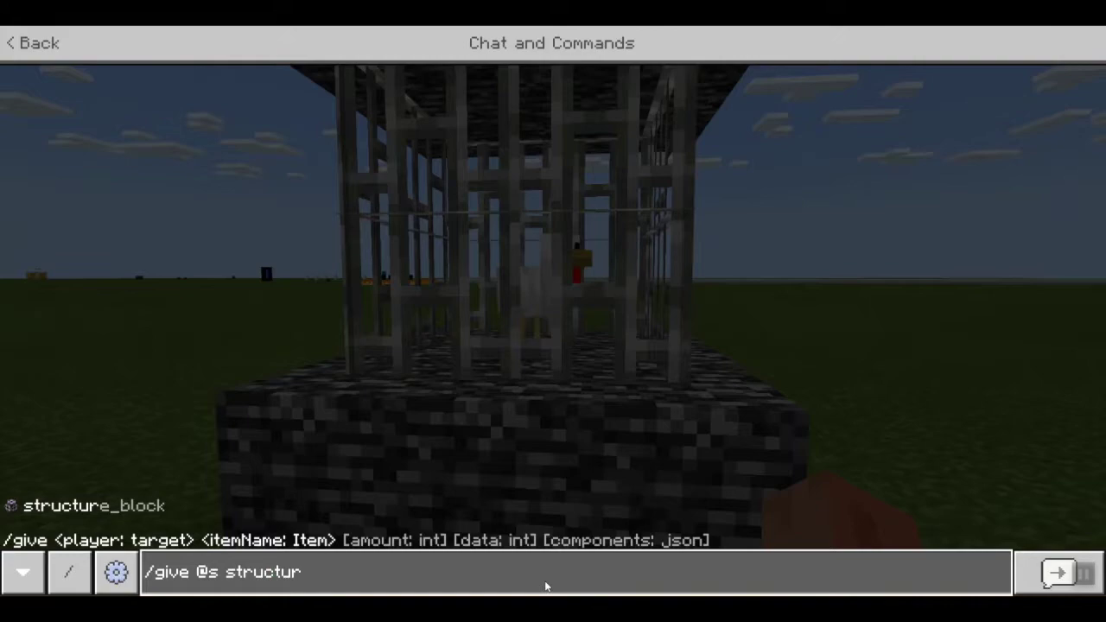
{"action": "type", "text": "e_block"}
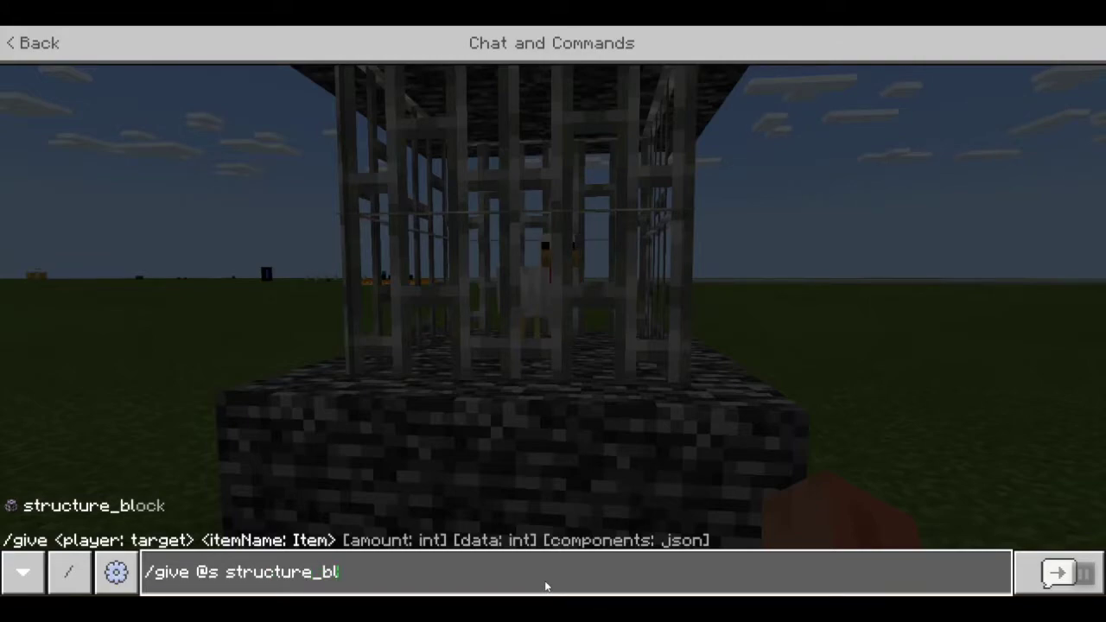
{"action": "left_click", "coordinate": [1057, 573]}
Walk around the cage and examine its base corners and height for placing the structure block
{"action": "key", "text": "a"}
{"action": "key", "text": "s"}
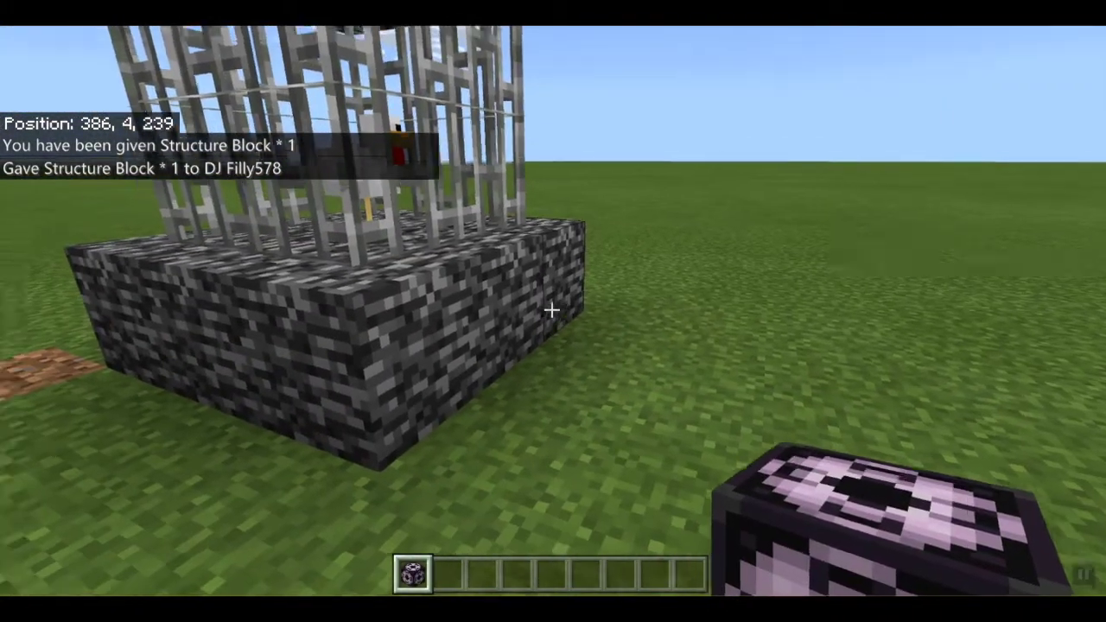
{"action": "key", "text": "a"}
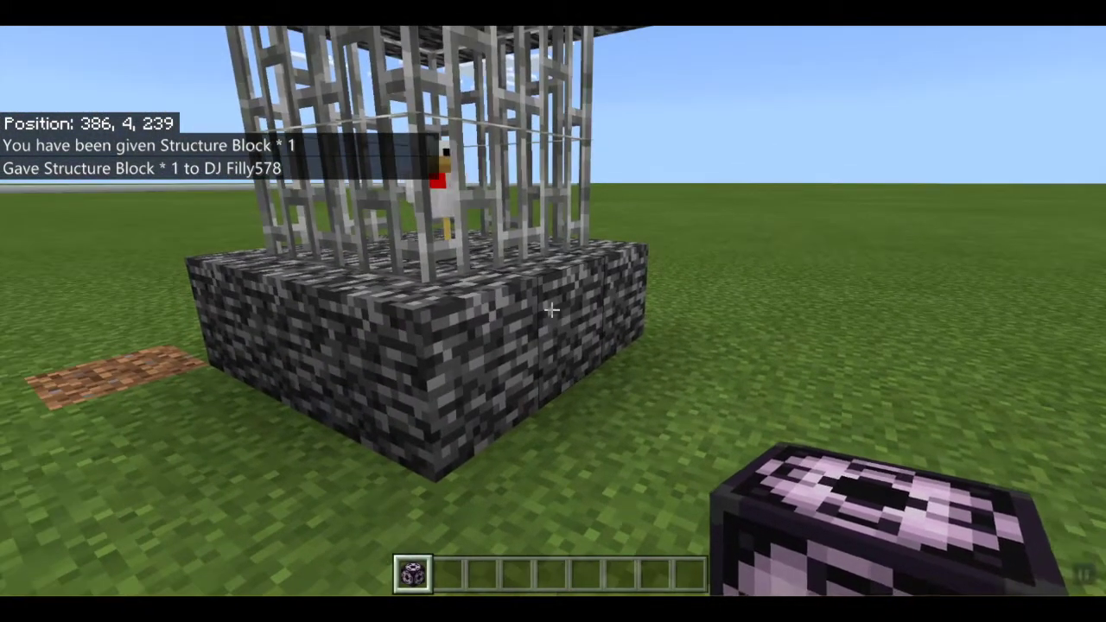
{"action": "key", "text": "w"}
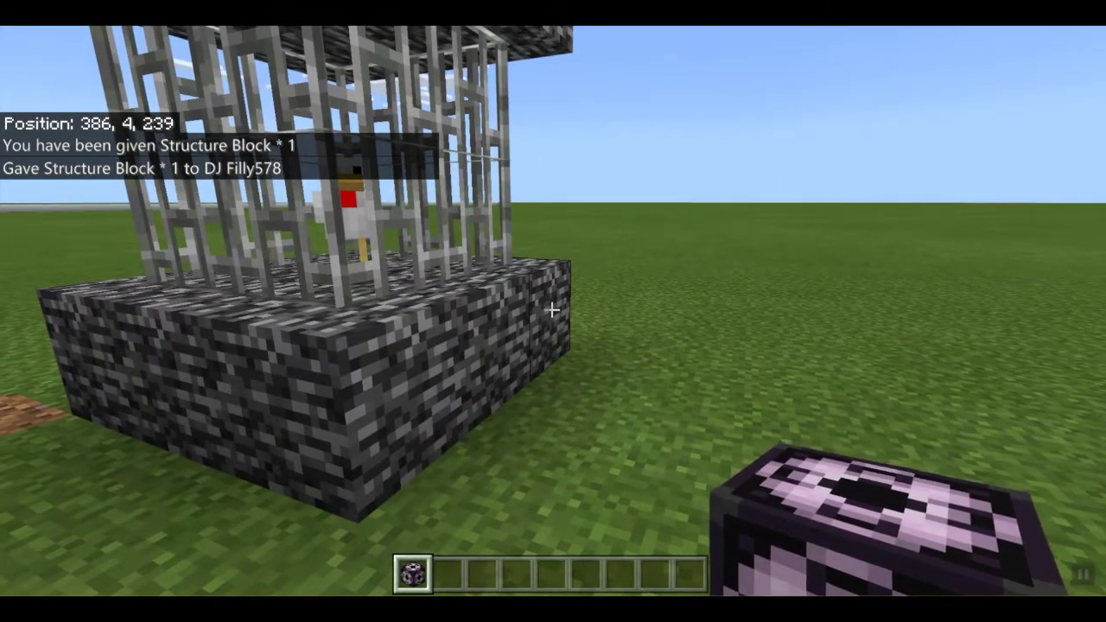
{"action": "key", "text": "s"}
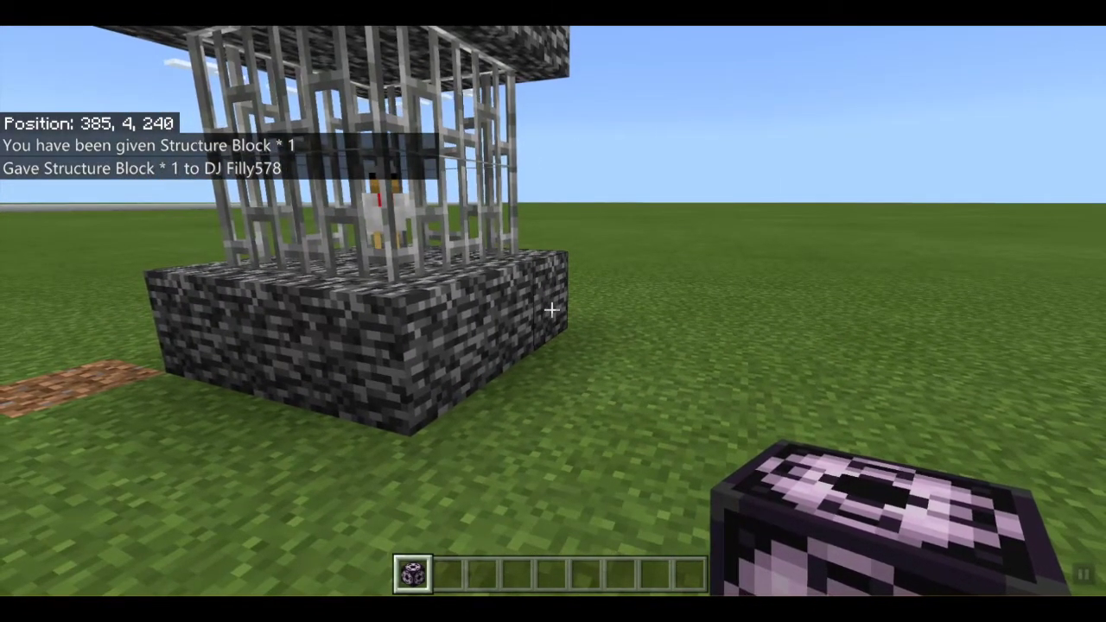
{"action": "key", "text": "w"}
{"action": "key", "text": "a"}
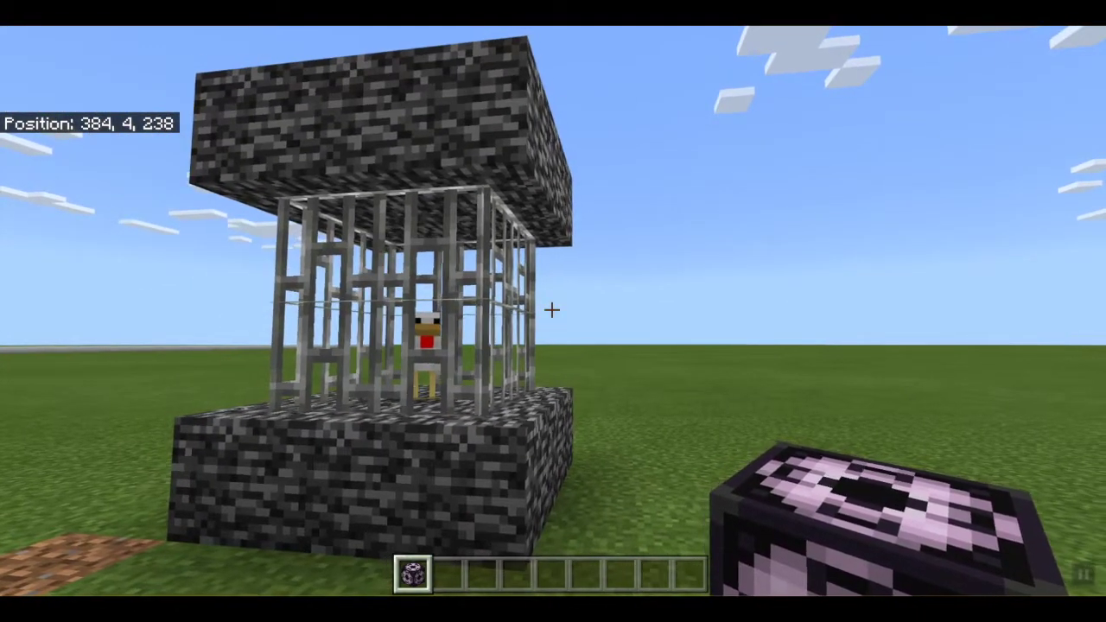
{"action": "key", "text": "d"}
{"action": "key", "text": "w"}
{"action": "key", "text": "a"}
{"action": "key", "text": "s"}
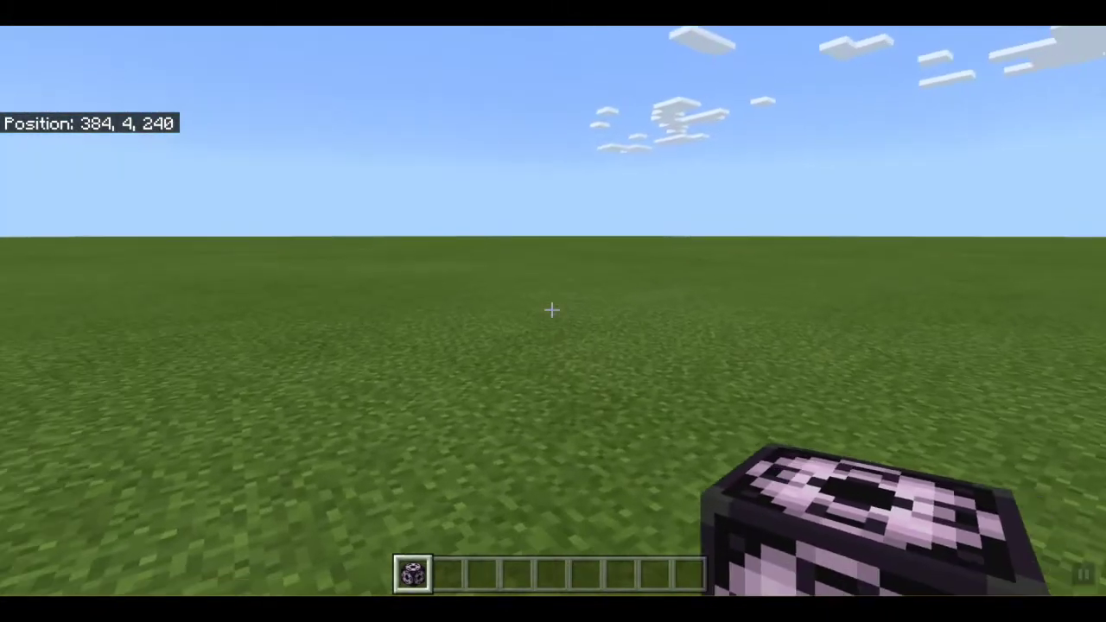
Place the structure block on the grass at the cage corner opposite the dirt patch
{"action": "key", "text": "w"}
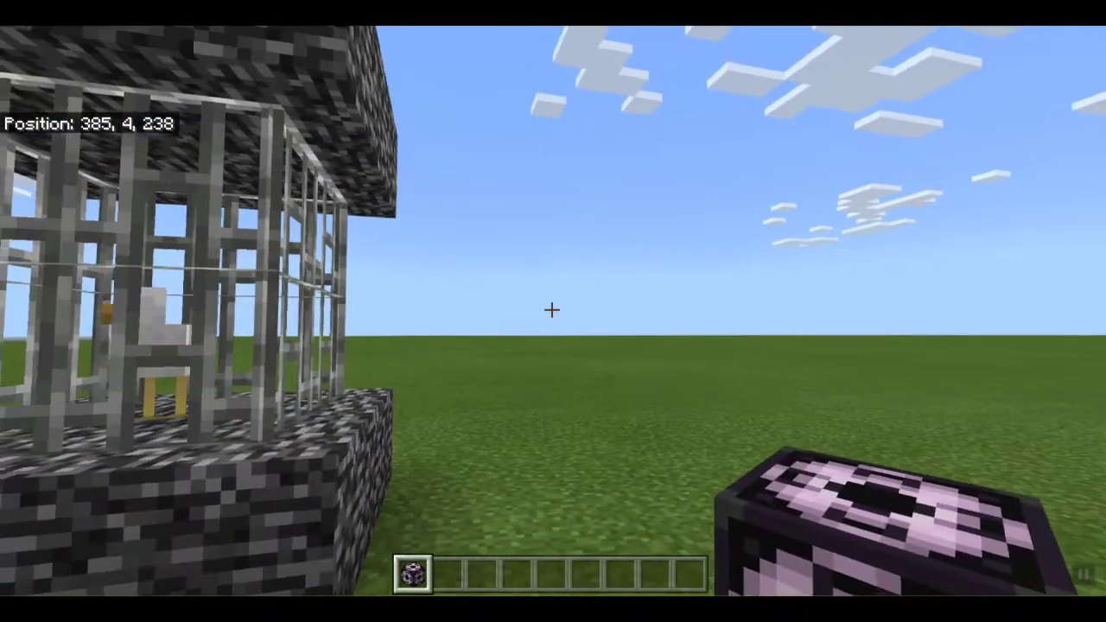
{"action": "key", "text": "q"}
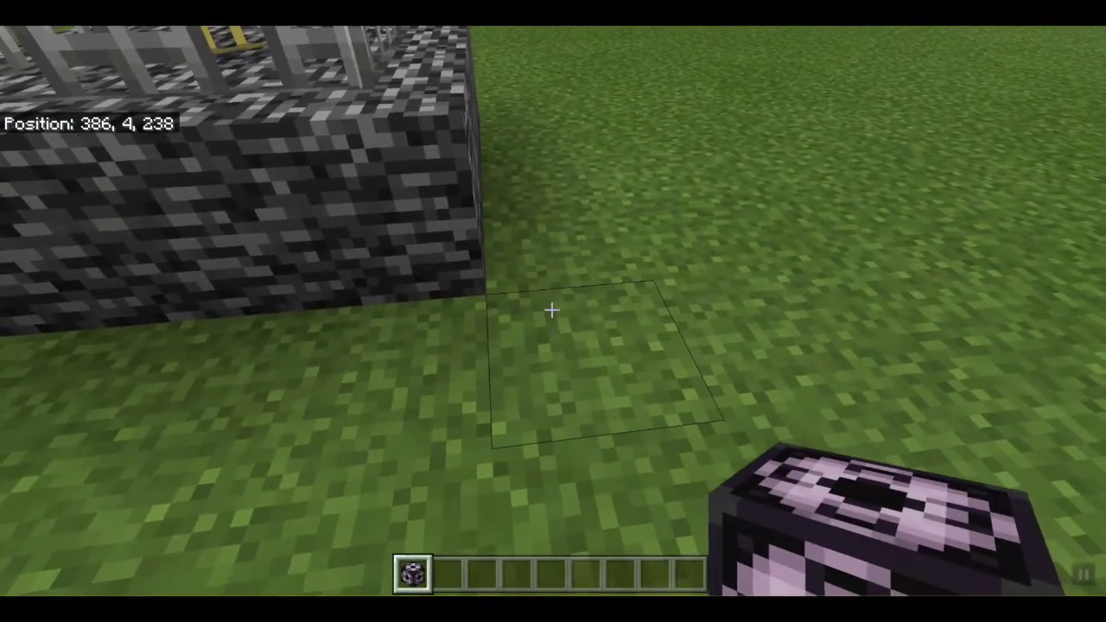
{"action": "right_click", "coordinate": [552, 309]}
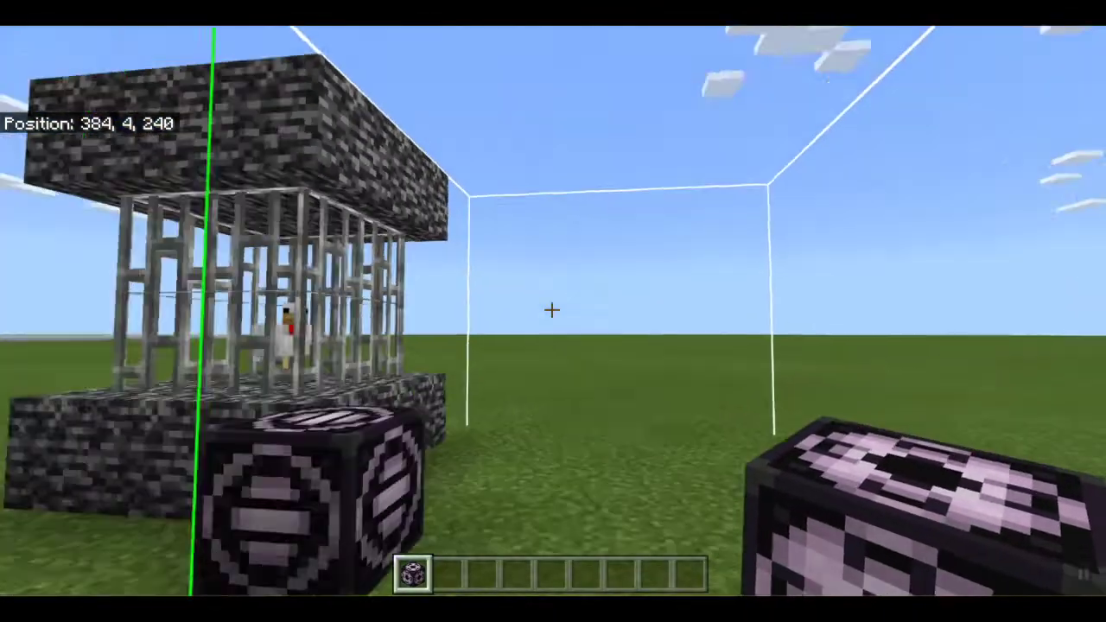
Compare the structure block's bounding box with the cage and break the misplaced block
{"action": "key", "text": "w"}
{"action": "key", "text": "d"}
{"action": "key", "text": "a"}
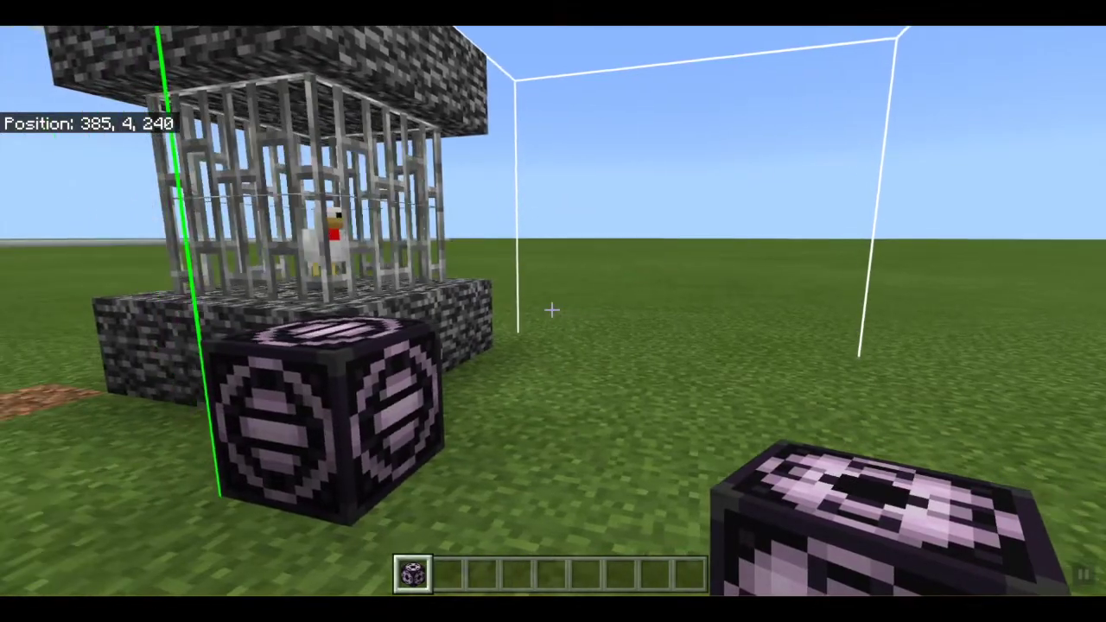
{"action": "key", "text": "a"}
{"action": "key", "text": "a"}
{"action": "key", "text": "a"}
{"action": "key", "text": "d"}
{"action": "key", "text": "d"}
{"action": "key", "text": "s"}
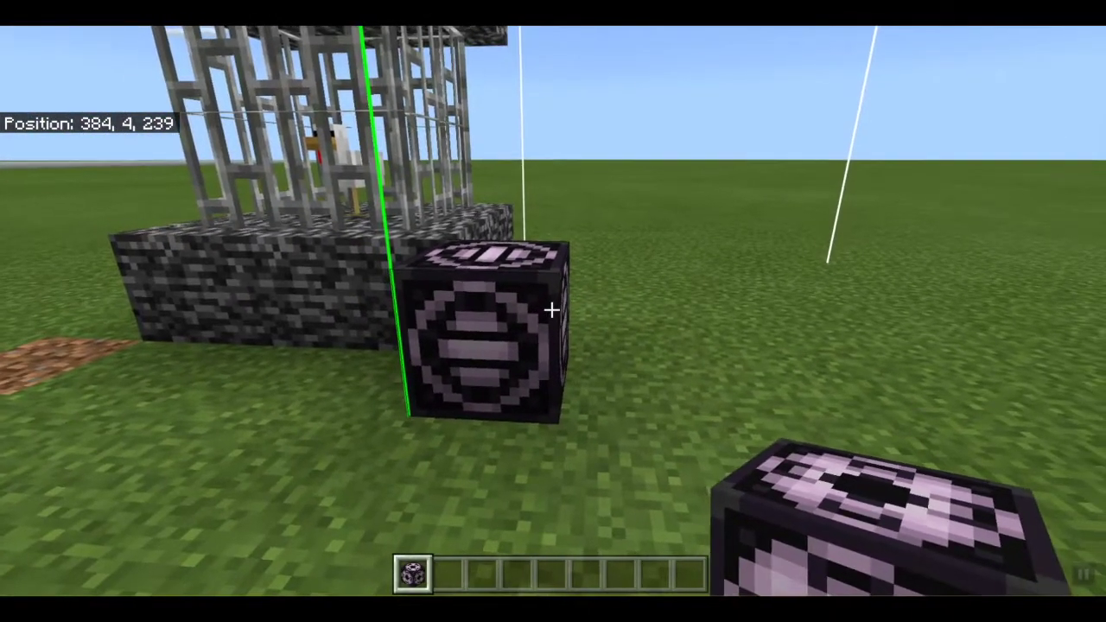
{"action": "left_click", "coordinate": [551, 310]}
Place a structure block on the dirt patch at the cage's corner and check that its bounding box encloses the cage
{"action": "key", "text": "w"}
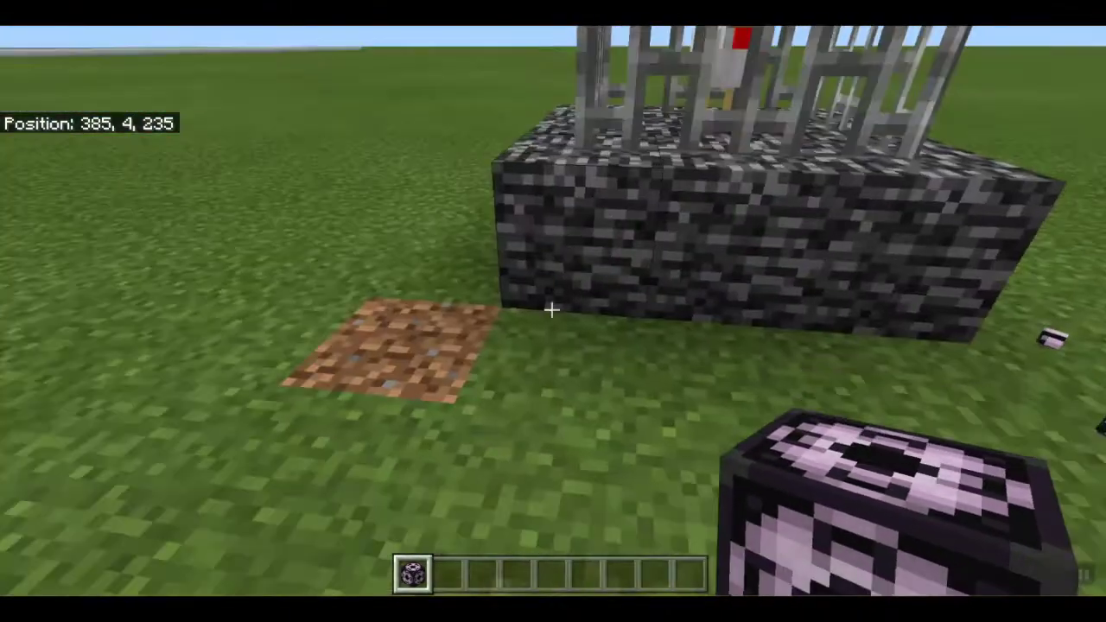
{"action": "right_click", "coordinate": [552, 309]}
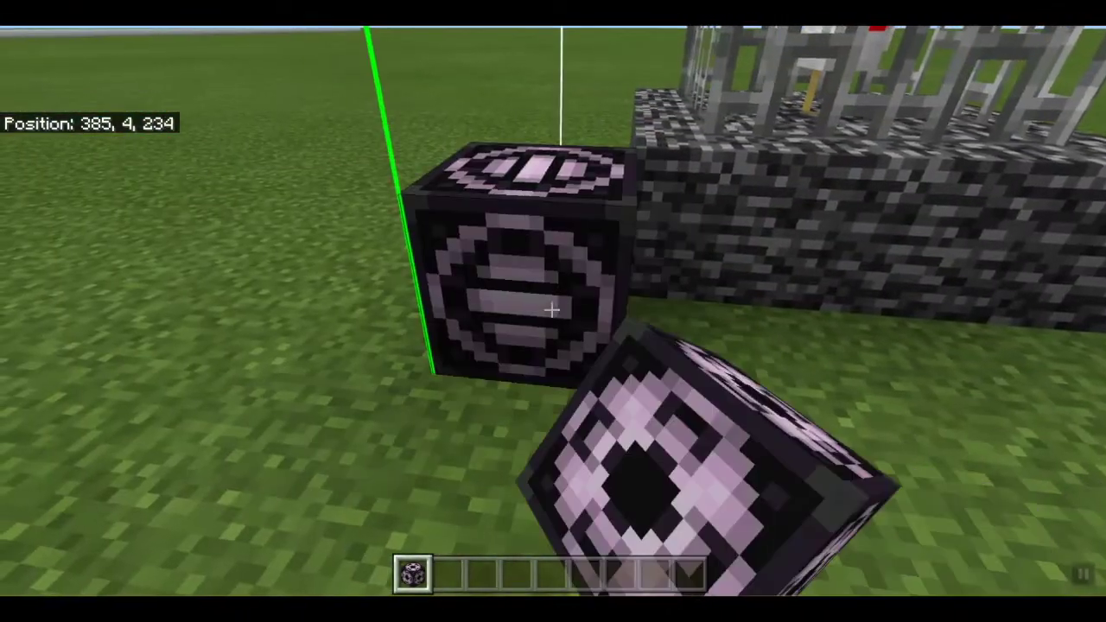
{"action": "key", "text": "d"}
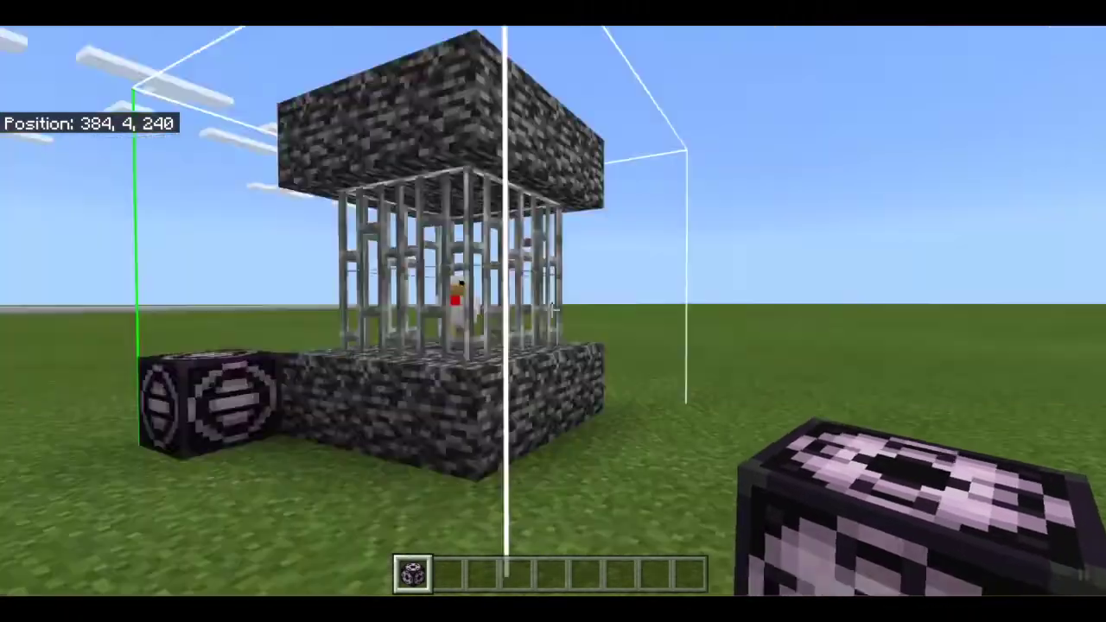
{"action": "key", "text": "w"}
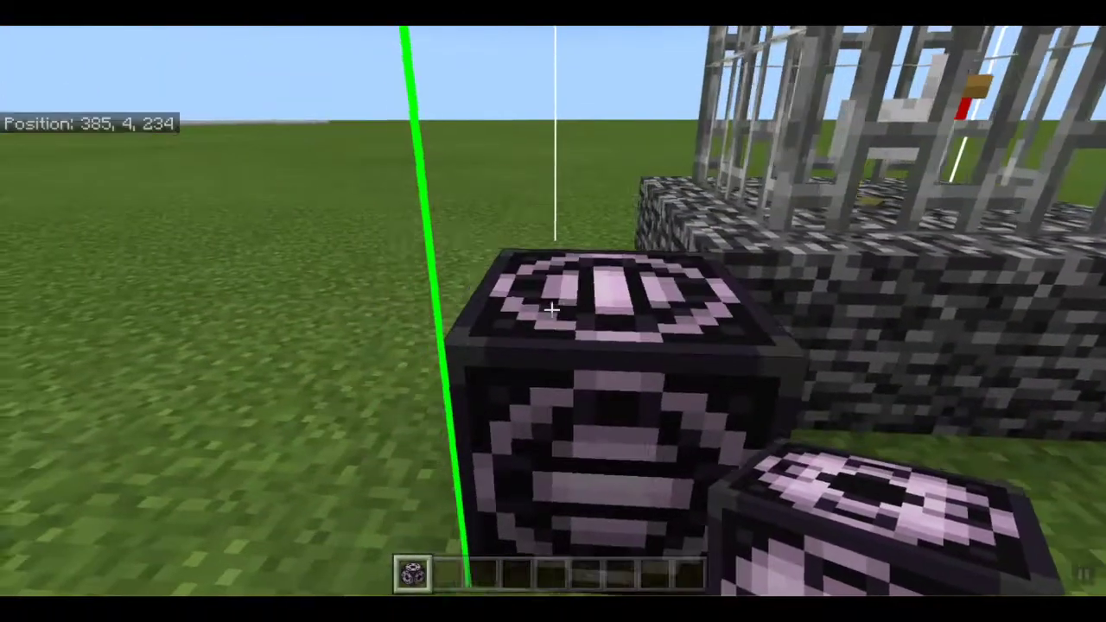
Open the placed structure block's settings and set the X offset to 1
{"action": "right_click", "coordinate": [552, 309]}
{"action": "left_click_drag", "start_coordinate": [723, 360], "coordinate": [724, 346]}
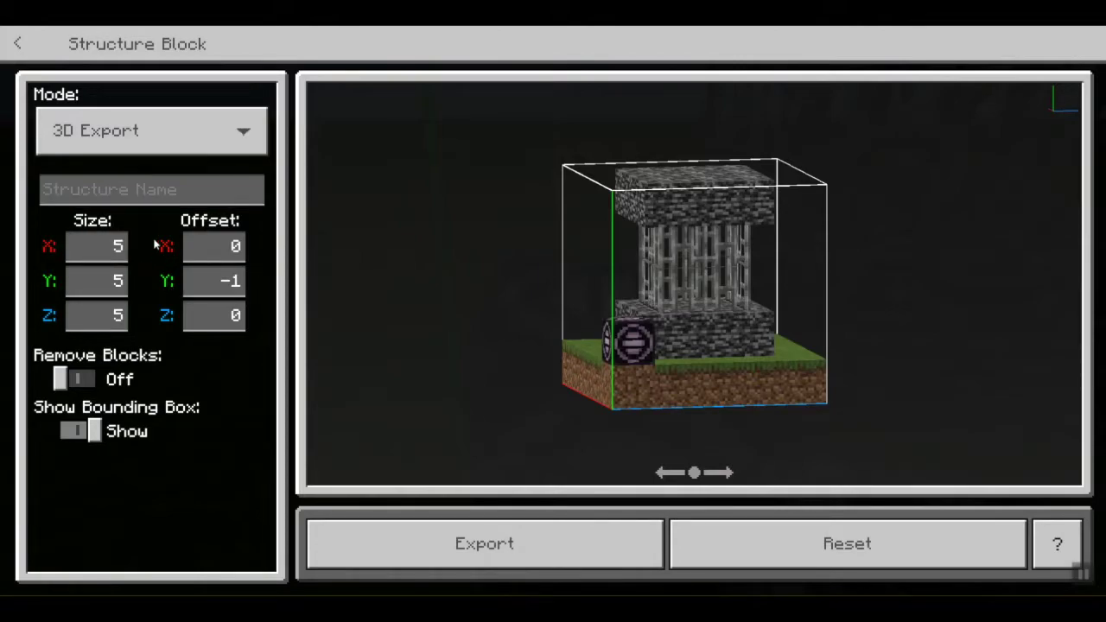
{"action": "key", "text": "Right"}
{"action": "key", "text": "Right"}
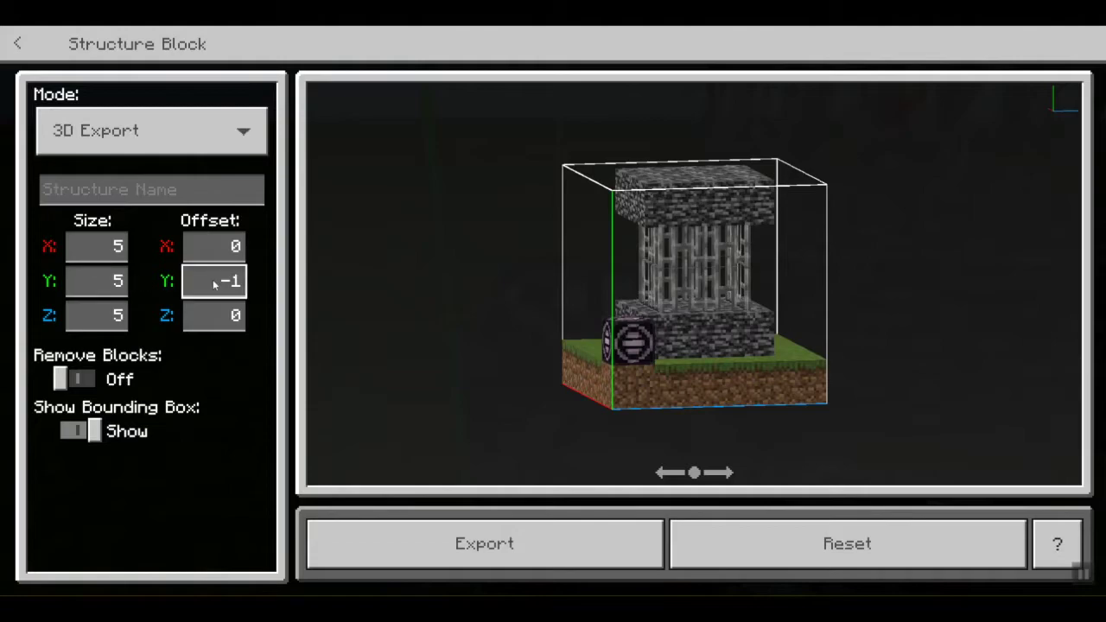
{"action": "left_click_drag", "start_coordinate": [587, 298], "coordinate": [651, 272]}
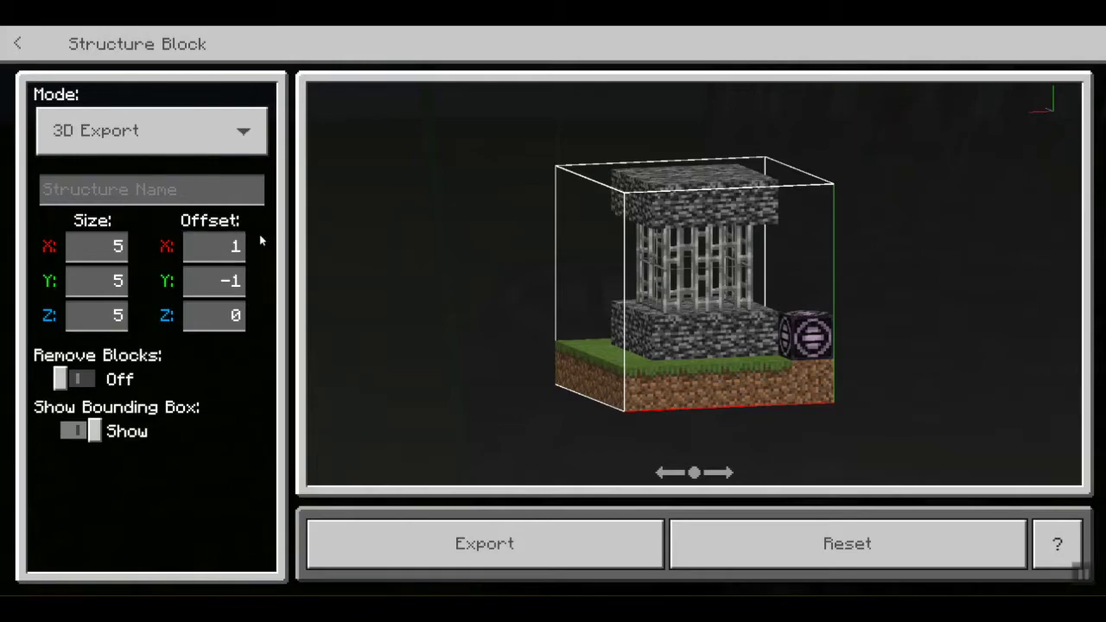
Set the structure block's Z offset to 1 and its X size to 3
{"action": "left_click", "coordinate": [246, 310]}
{"action": "key", "text": "BackSpace"}
{"action": "type", "text": "1"}
{"action": "left_click", "coordinate": [461, 282]}
{"action": "left_click_drag", "start_coordinate": [868, 357], "coordinate": [653, 398]}
{"action": "left_click_drag", "start_coordinate": [620, 335], "coordinate": [814, 299]}
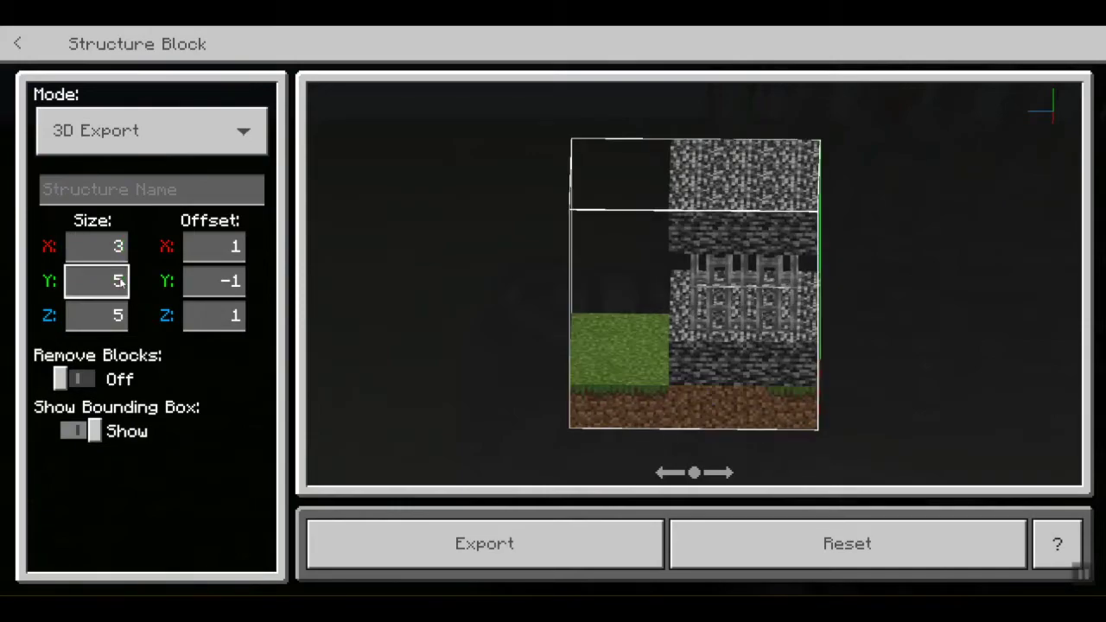
Set the Y size to 4, the Z size to 3 and the Y offset to 0 to fit the cage
{"action": "left_click_drag", "start_coordinate": [704, 389], "coordinate": [658, 258]}
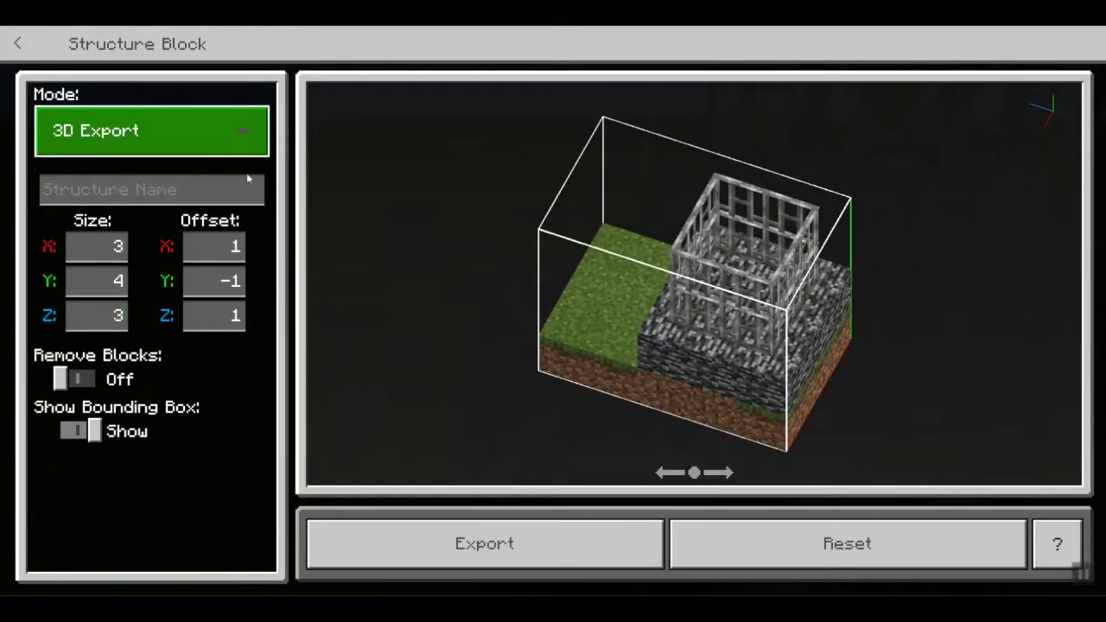
{"action": "left_click_drag", "start_coordinate": [667, 292], "coordinate": [721, 281]}
{"action": "left_click_drag", "start_coordinate": [655, 294], "coordinate": [782, 252]}
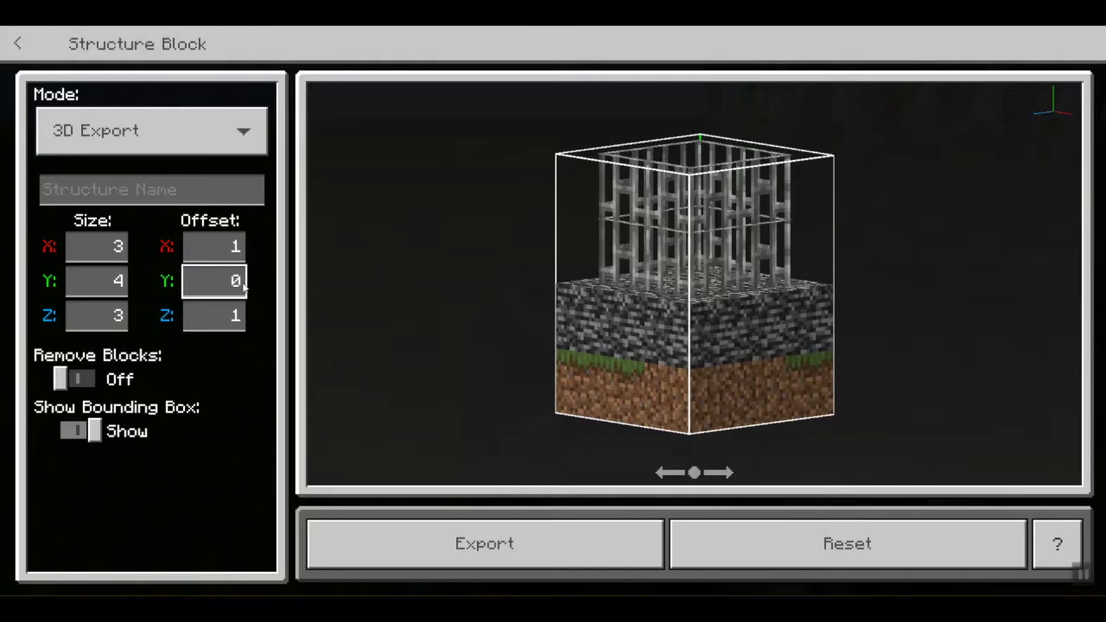
Check the cage preview from several sides and name the structure Test
{"action": "left_click_drag", "start_coordinate": [845, 199], "coordinate": [848, 234]}
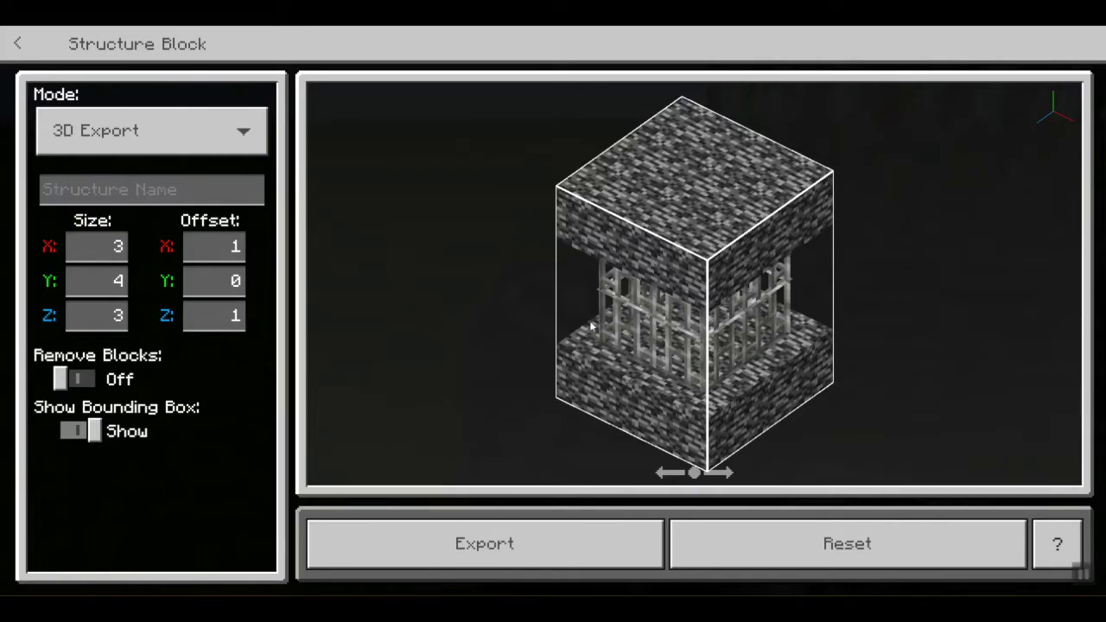
{"action": "left_click_drag", "start_coordinate": [604, 342], "coordinate": [804, 349]}
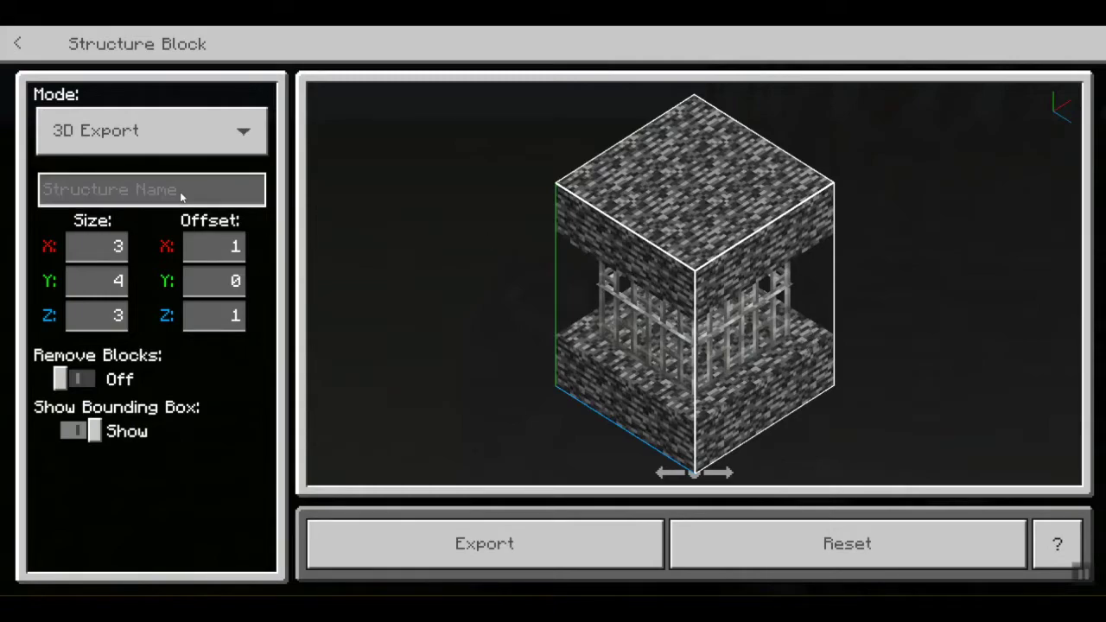
{"action": "left_click", "coordinate": [157, 192]}
{"action": "type", "text": "Test"}
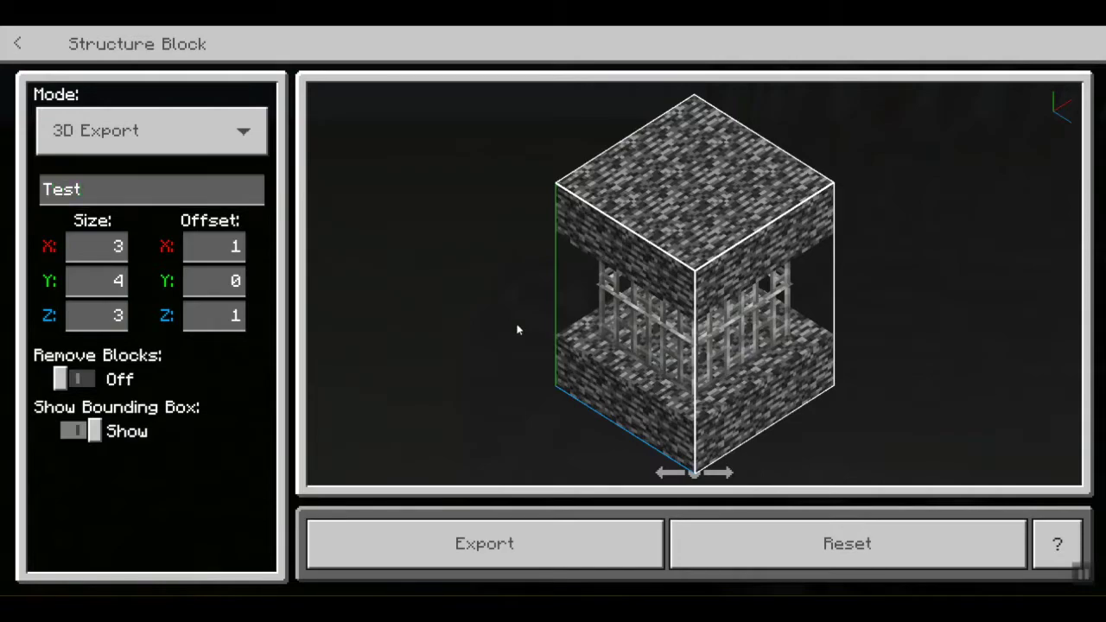
Export the Test structure to the Desktop as Test.glb, replacing the existing file of that name
{"action": "left_click", "coordinate": [515, 529]}
{"action": "left_click_drag", "start_coordinate": [753, 279], "coordinate": [566, 287]}
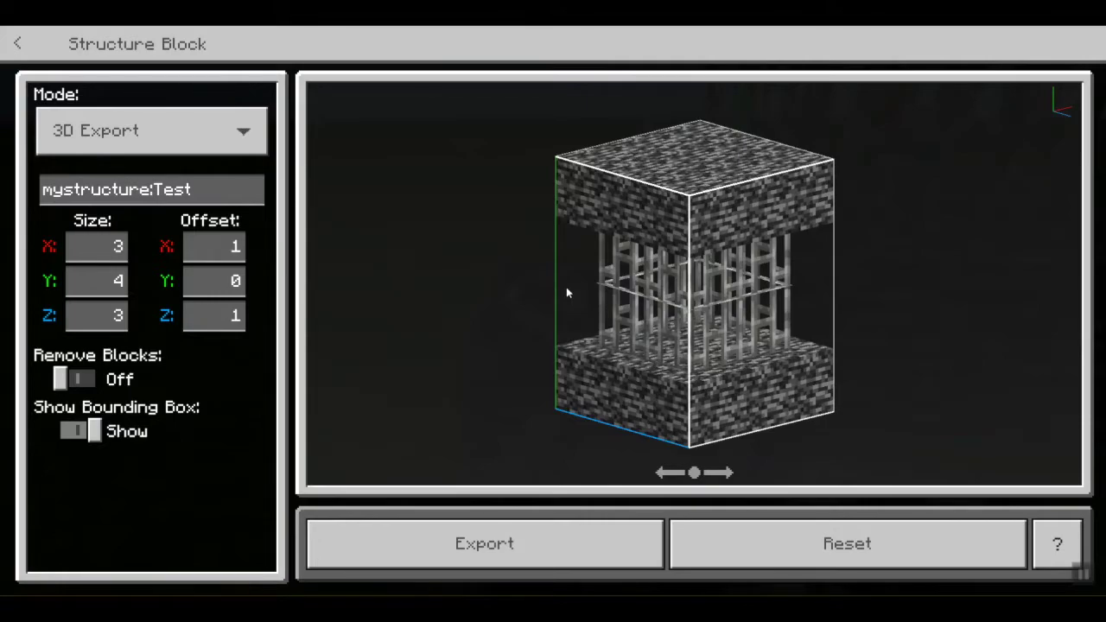
{"action": "left_click", "coordinate": [594, 544]}
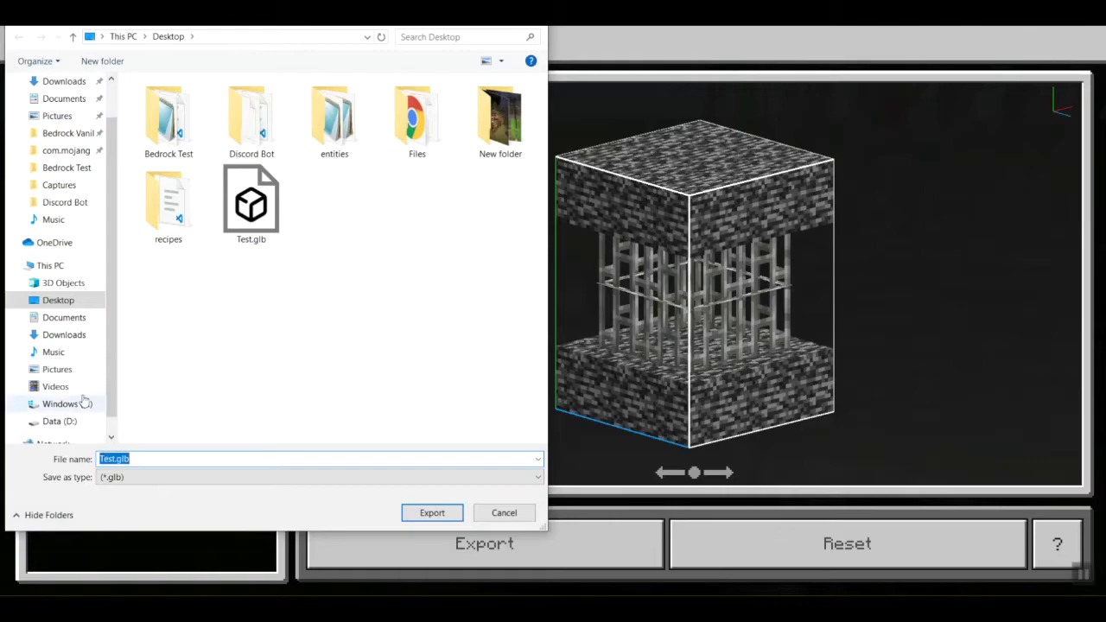
{"action": "left_click", "coordinate": [429, 513]}
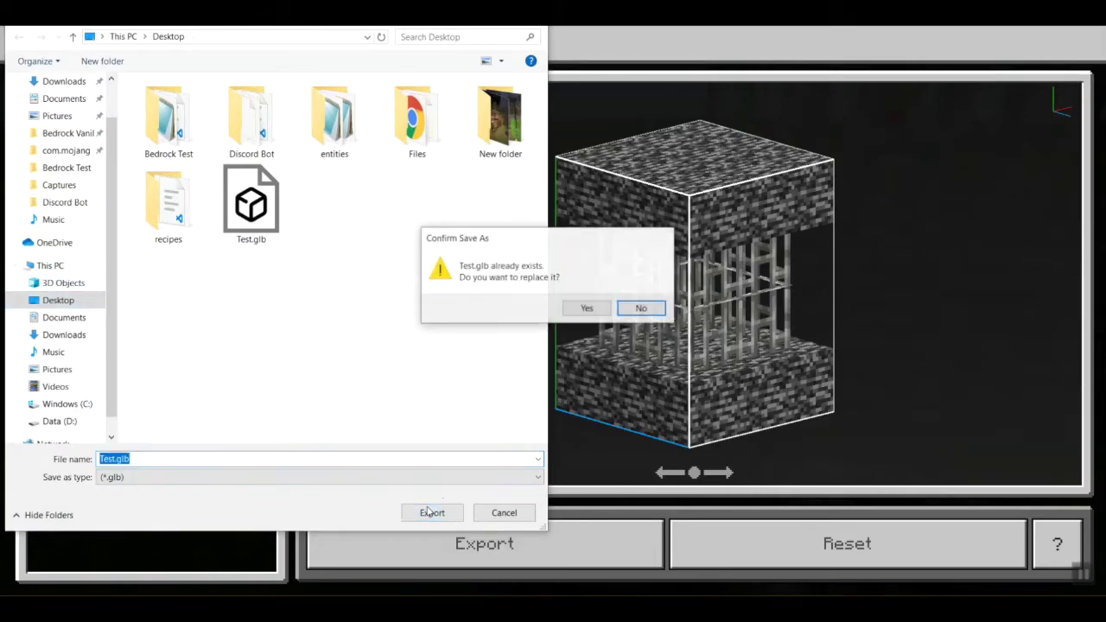
{"action": "left_click", "coordinate": [584, 309]}
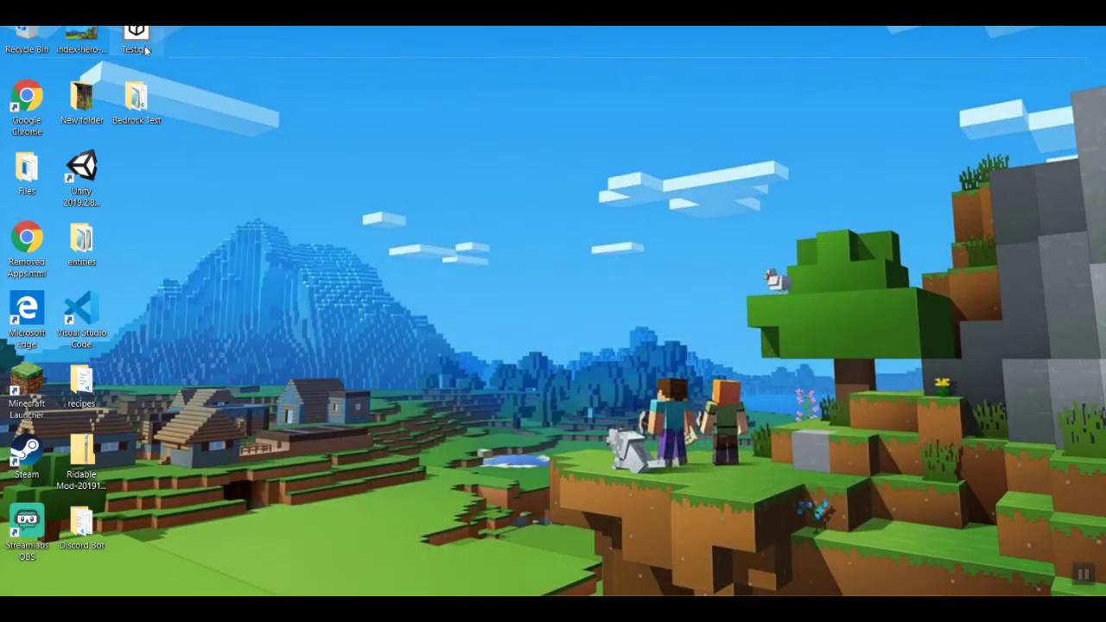
Open Test.glb from the desktop in 3D Viewer and inspect the cage model from several sides
{"action": "double_click", "coordinate": [138, 44]}
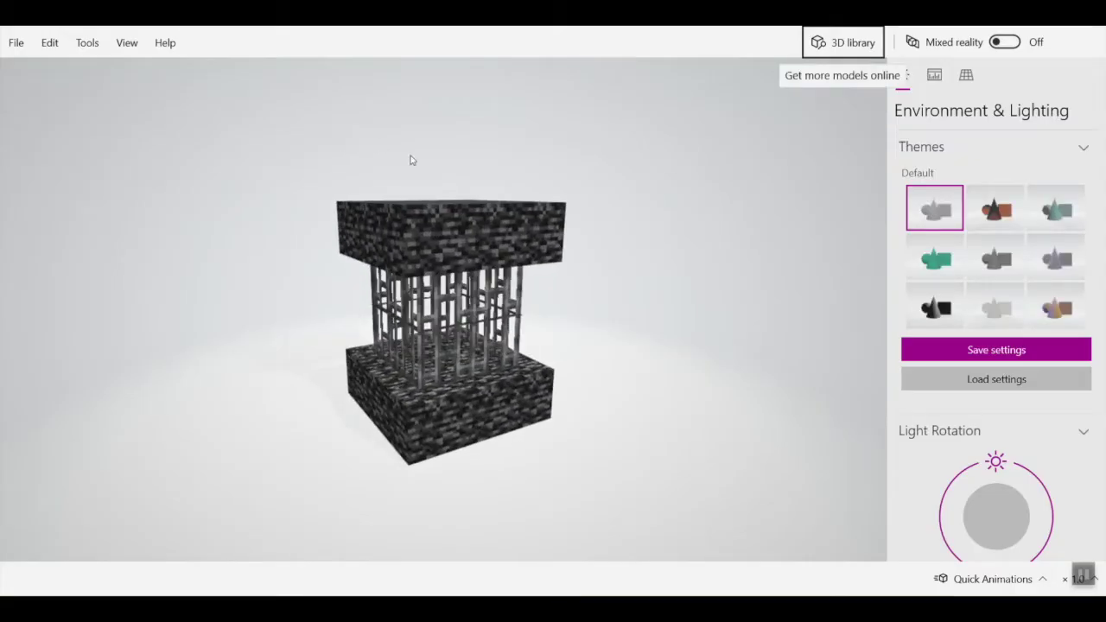
{"action": "mouse_move", "coordinate": [475, 344]}
{"action": "left_mouse_down"}
{"action": "mouse_move", "coordinate": [712, 331]}
{"action": "mouse_move", "coordinate": [560, 333]}
{"action": "mouse_move", "coordinate": [610, 321]}
{"action": "mouse_move", "coordinate": [545, 347]}
{"action": "left_mouse_up"}
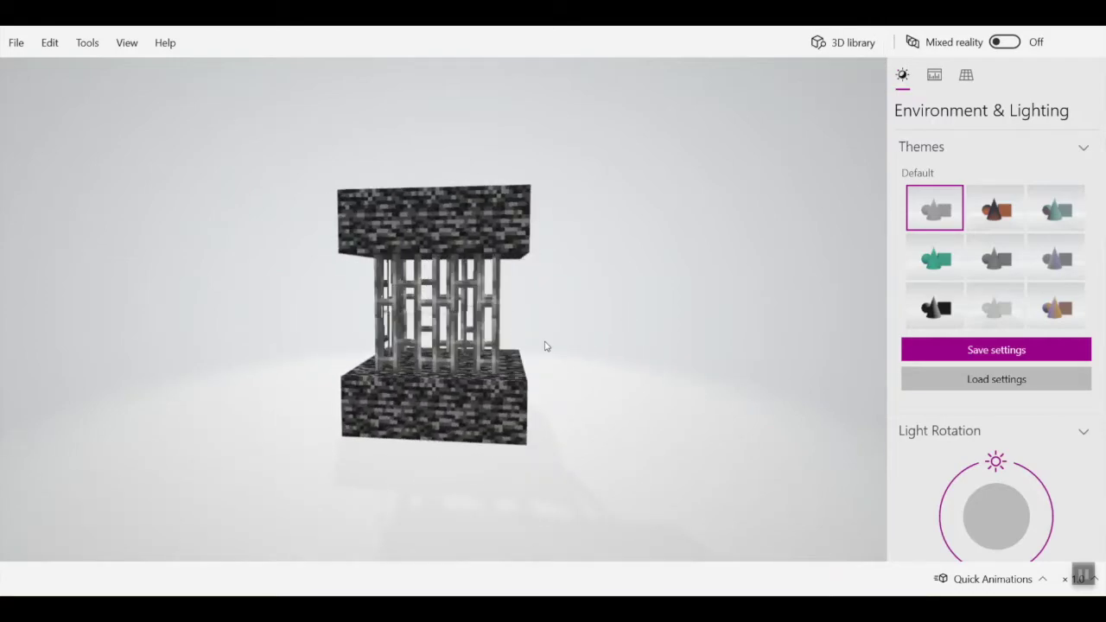
{"action": "left_click_drag", "start_coordinate": [436, 326], "coordinate": [417, 341]}
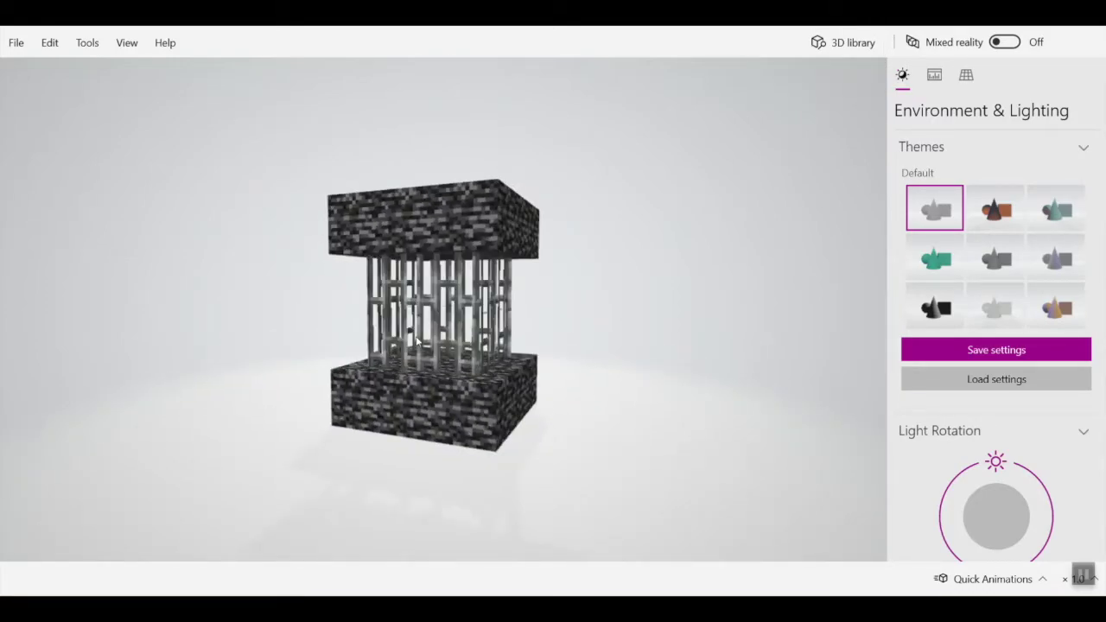
{"action": "left_click_drag", "start_coordinate": [388, 287], "coordinate": [370, 319]}
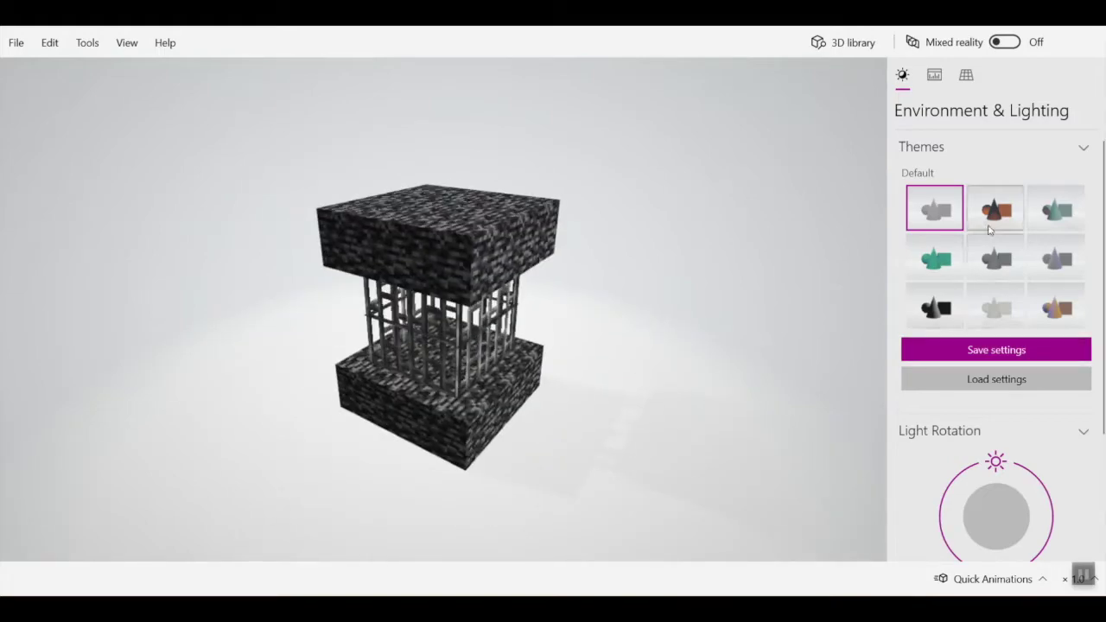
Try the orange lighting theme, switch to the light teal one beside it, and rotate the light to about 343°
{"action": "left_click", "coordinate": [1005, 221]}
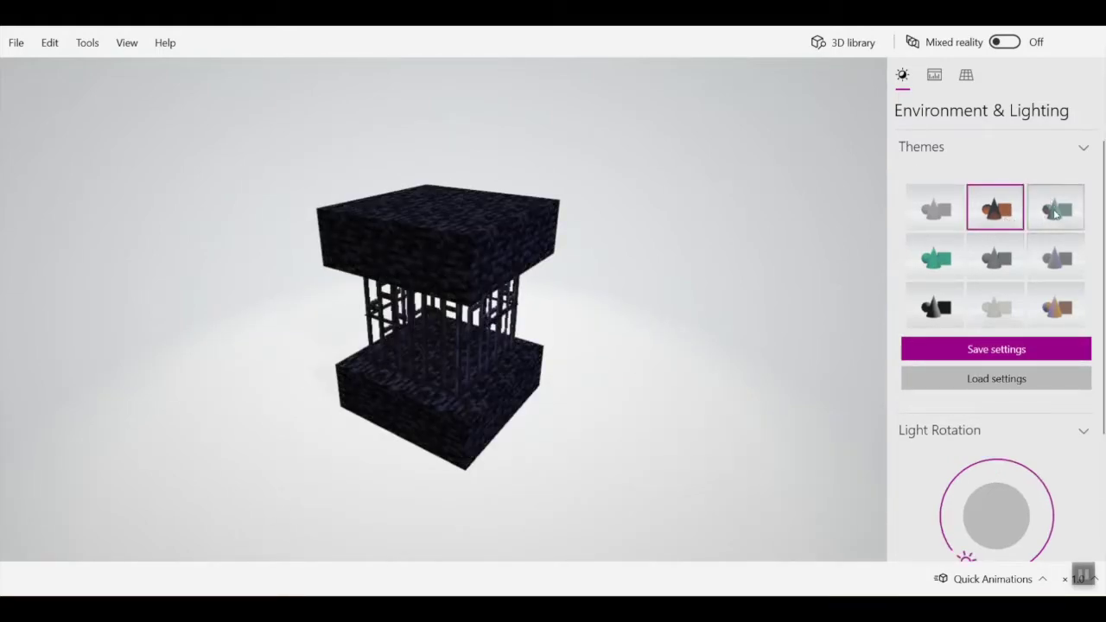
{"action": "left_click", "coordinate": [1057, 214]}
{"action": "left_click_drag", "start_coordinate": [1057, 510], "coordinate": [1011, 462]}
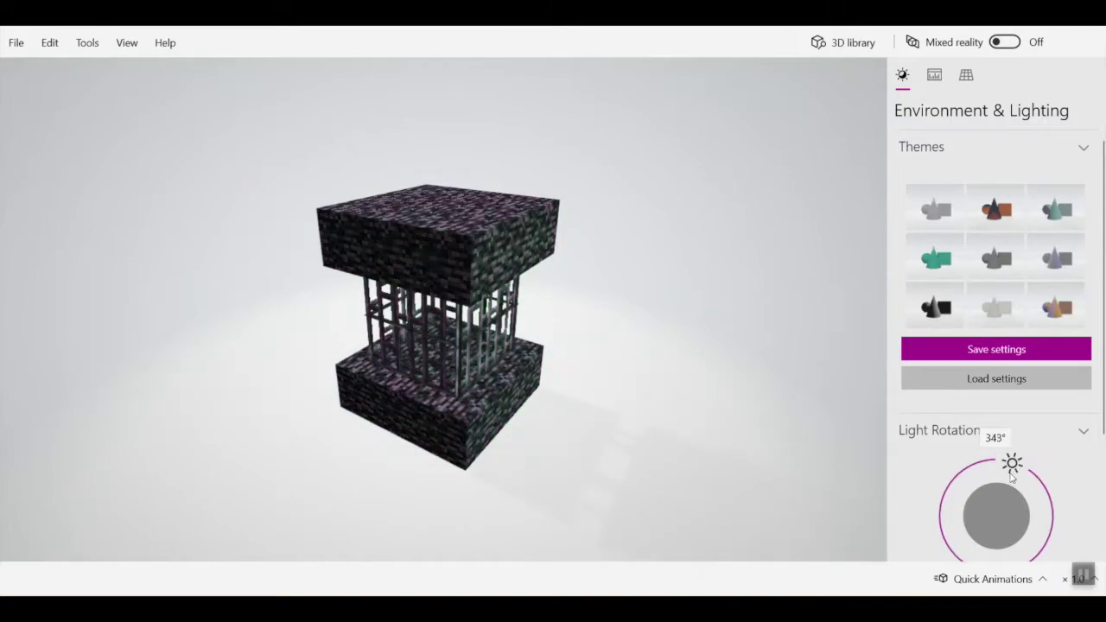
{"action": "scroll", "coordinate": [1018, 462], "scroll_direction": "down", "scroll_amount": 2}
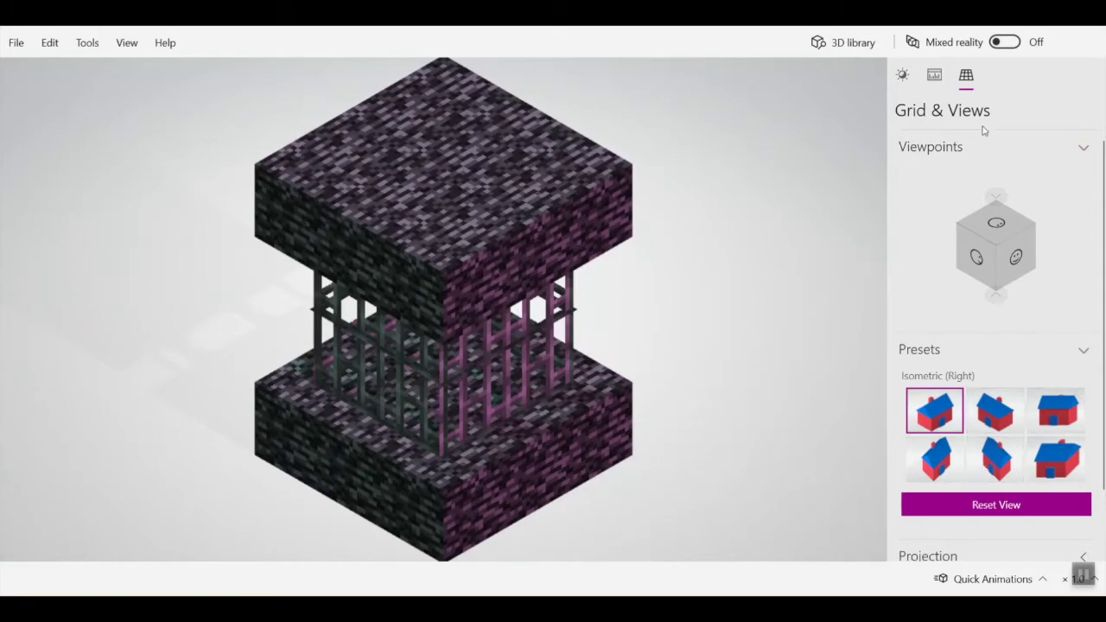
Try several view presets, choose Cabinet, and turn the viewpoint to an adjacent side of the cage
{"action": "left_click", "coordinate": [1016, 465]}
{"action": "left_click", "coordinate": [936, 459]}
{"action": "left_click", "coordinate": [1069, 417]}
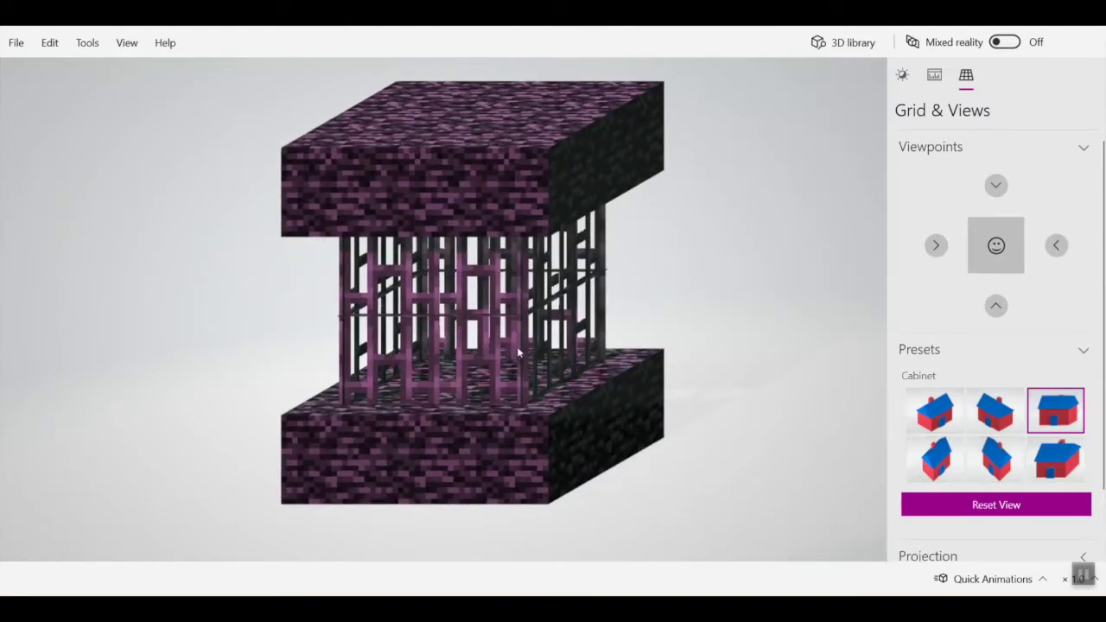
{"action": "scroll", "coordinate": [1078, 183], "scroll_direction": "down", "scroll_amount": 2}
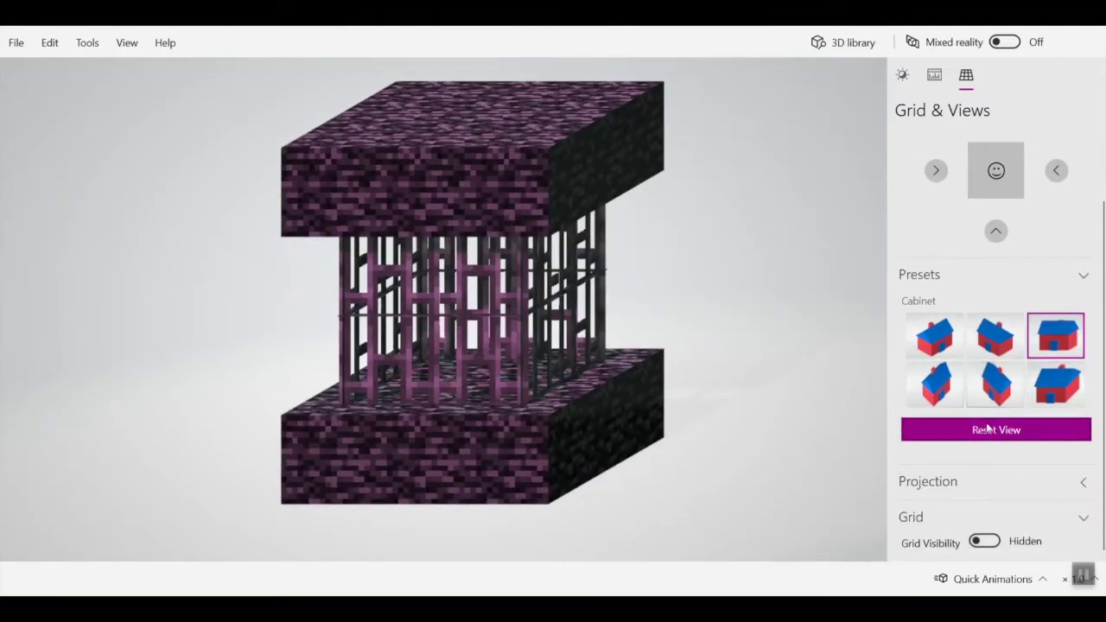
{"action": "left_click", "coordinate": [1056, 170]}
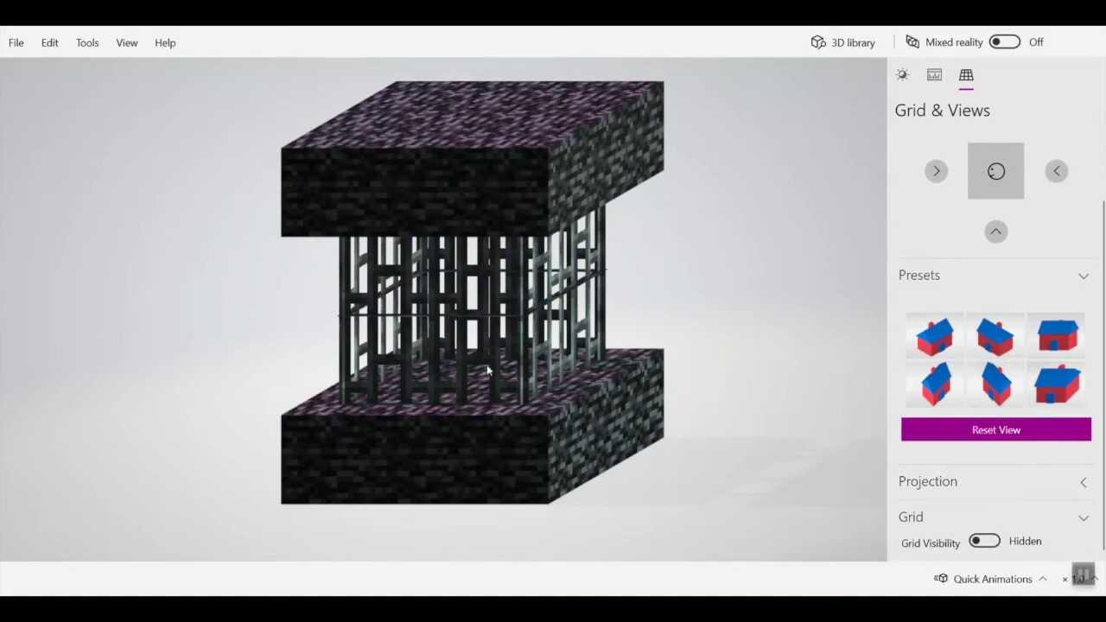